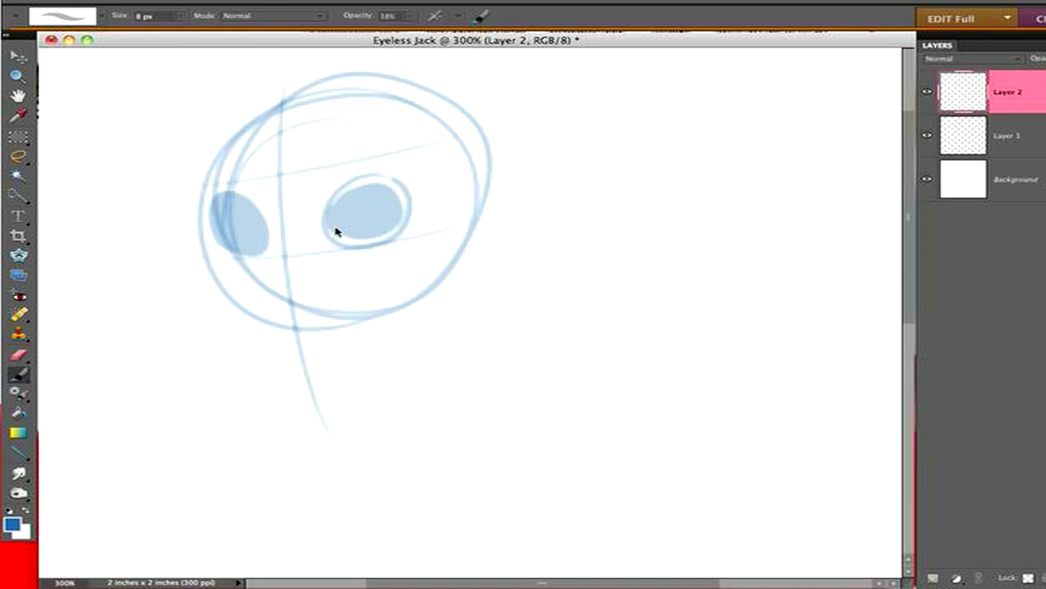
Step: On a new layer, sketch the mask outline around the eyes with a 4 px brush, tapering it to a pointed chin
{"action": "left_click_drag", "start_coordinate": [179, 16], "coordinate": [181, 34]}
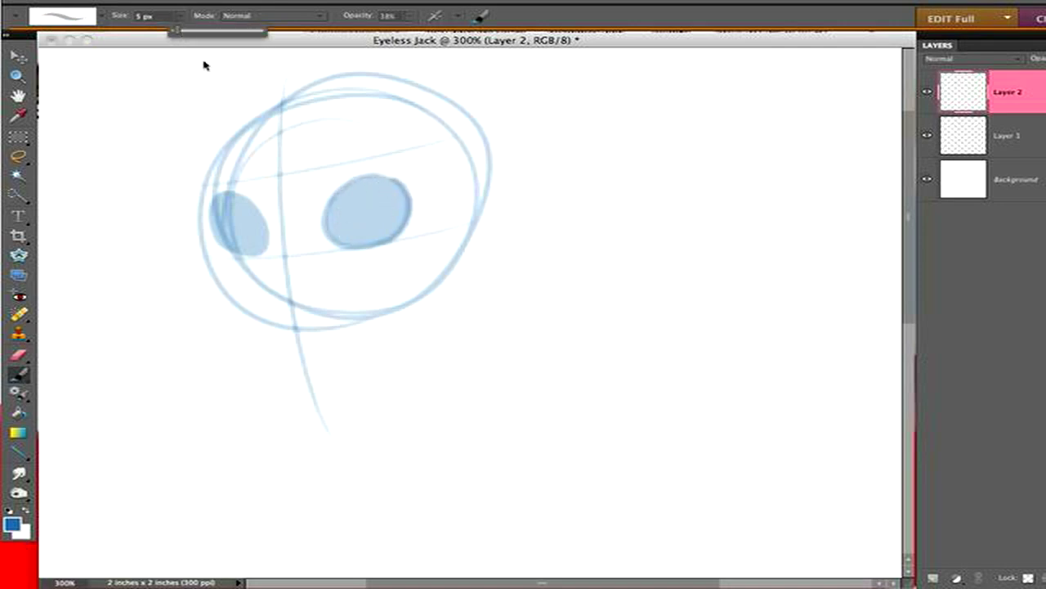
{"action": "key", "text": "ctrl+shift+alt+n"}
{"action": "mouse_move", "coordinate": [224, 236]}
{"action": "left_mouse_down"}
{"action": "mouse_move", "coordinate": [260, 327]}
{"action": "mouse_move", "coordinate": [320, 366]}
{"action": "left_mouse_up"}
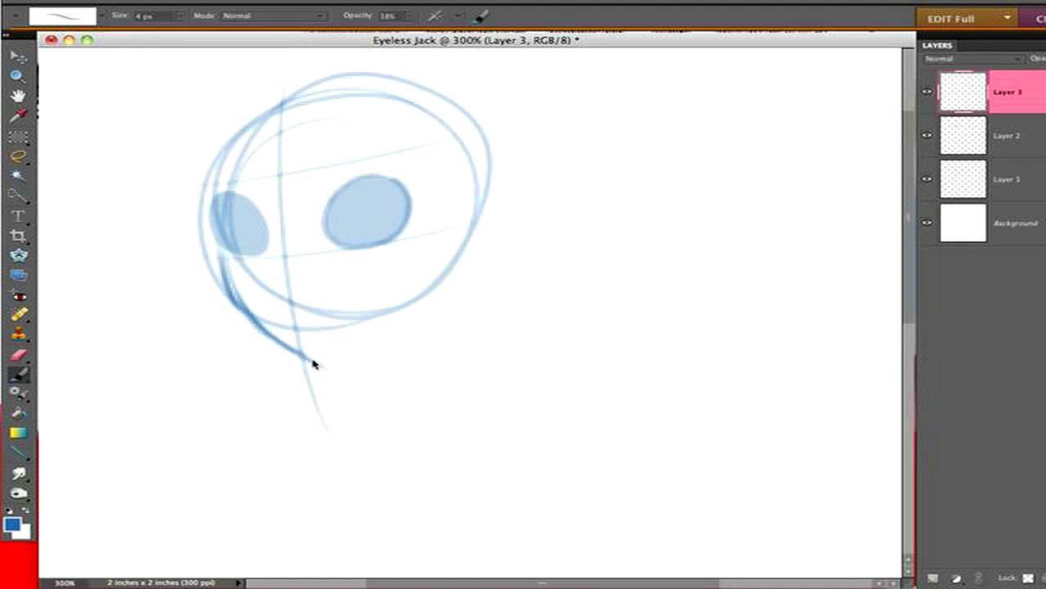
{"action": "key", "text": "v"}
{"action": "key", "text": "b"}
{"action": "mouse_move", "coordinate": [218, 277]}
{"action": "left_mouse_down"}
{"action": "mouse_move", "coordinate": [201, 135]}
{"action": "mouse_move", "coordinate": [269, 106]}
{"action": "mouse_move", "coordinate": [392, 103]}
{"action": "mouse_move", "coordinate": [450, 140]}
{"action": "mouse_move", "coordinate": [464, 204]}
{"action": "left_mouse_up"}
{"action": "mouse_move", "coordinate": [208, 143]}
{"action": "left_mouse_down"}
{"action": "mouse_move", "coordinate": [203, 201]}
{"action": "mouse_move", "coordinate": [254, 333]}
{"action": "mouse_move", "coordinate": [320, 366]}
{"action": "left_mouse_up"}
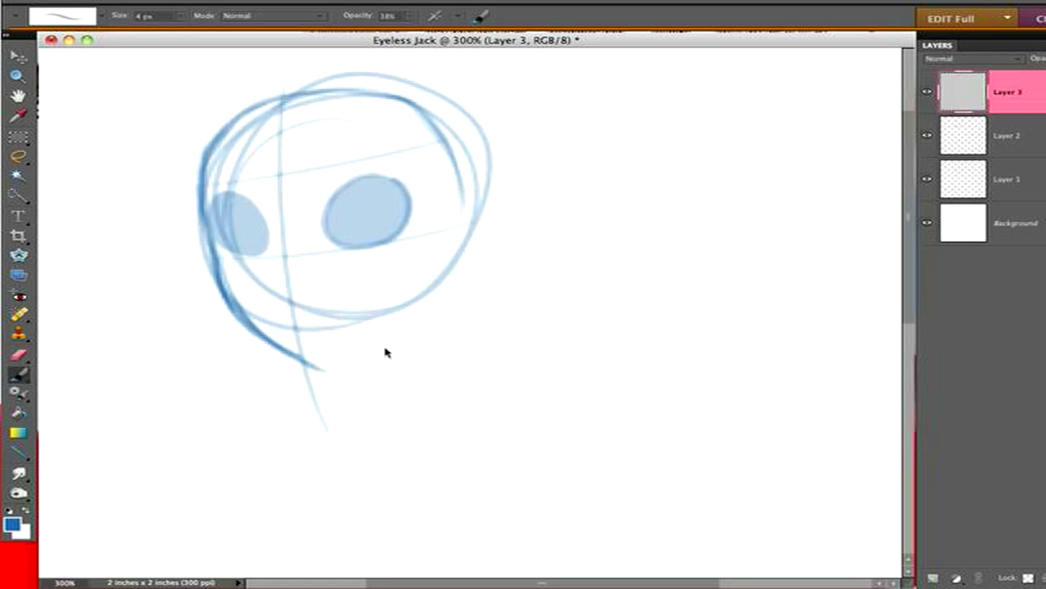
{"action": "left_click_drag", "start_coordinate": [427, 307], "coordinate": [460, 164]}
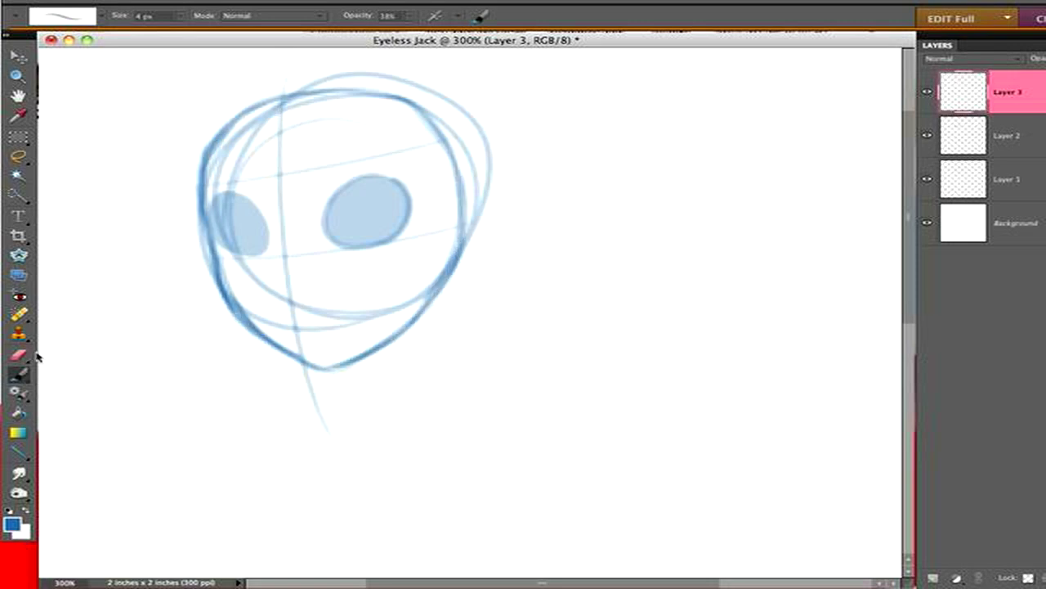
Step: Thin the thick jaw line on the left side of the mask with the Eraser, hiding the construction guides while working and restoring them
{"action": "key", "text": "e"}
{"action": "left_click", "coordinate": [928, 180]}
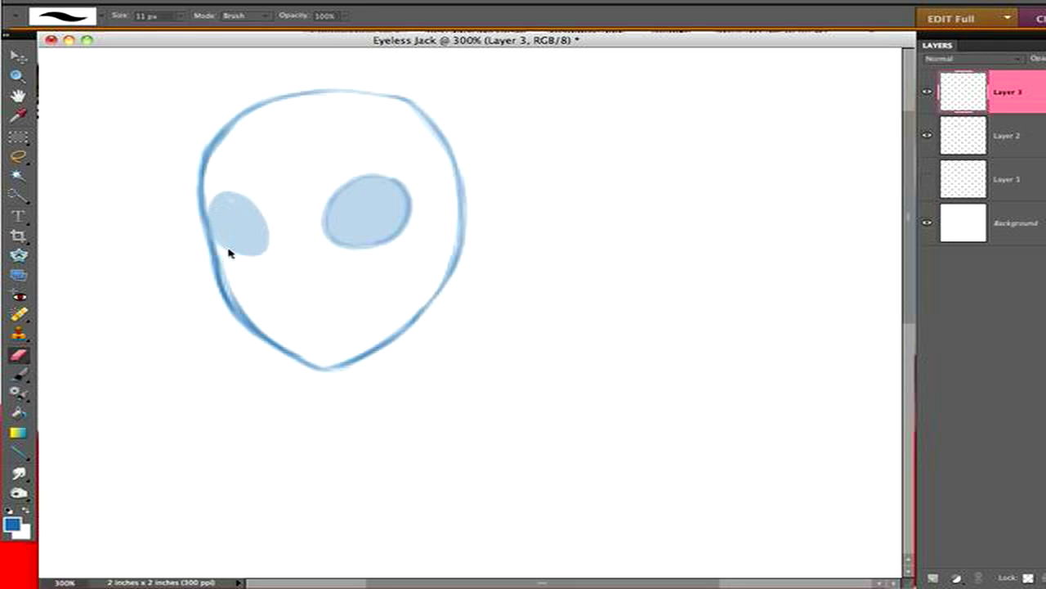
{"action": "left_click", "coordinate": [18, 372]}
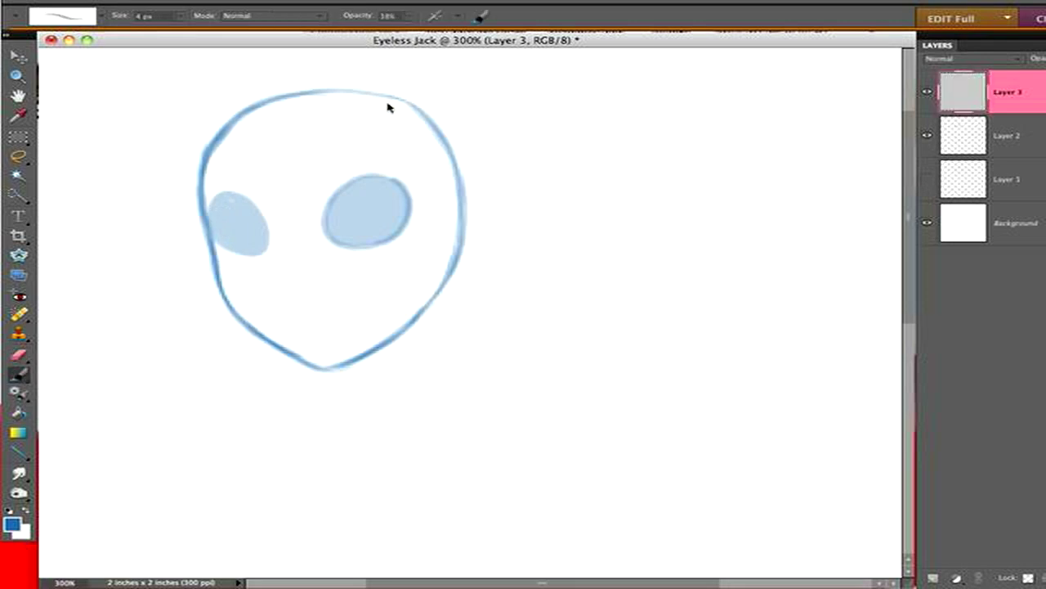
{"action": "left_click", "coordinate": [928, 179]}
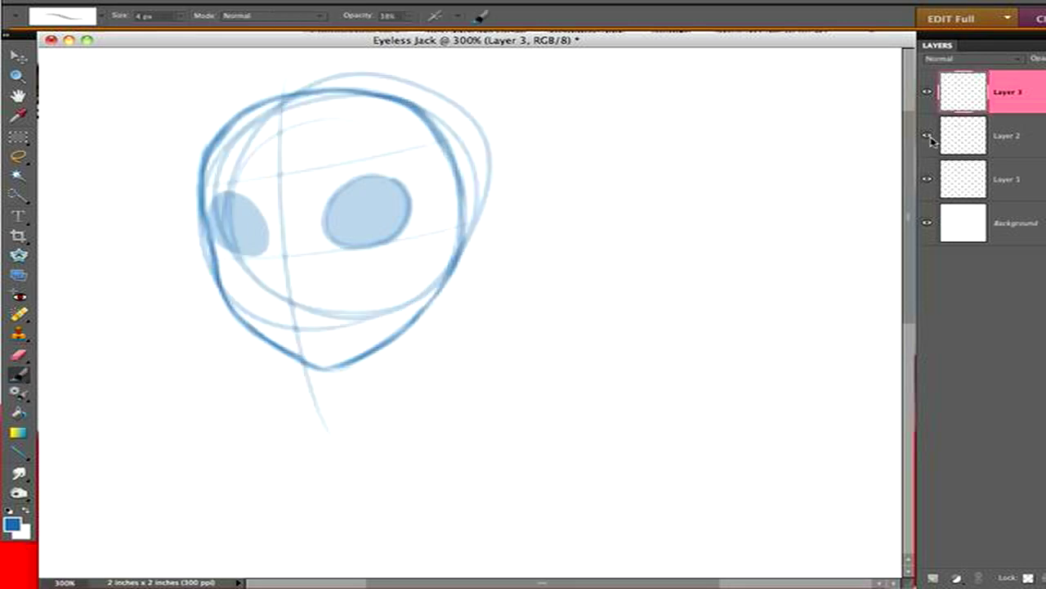
Step: Sketch the ear beside the right edge of the mask and thicken the jaw line below it
{"action": "left_click_drag", "start_coordinate": [471, 167], "coordinate": [473, 243]}
{"action": "left_click", "coordinate": [928, 91]}
{"action": "mouse_move", "coordinate": [515, 205]}
{"action": "left_mouse_down"}
{"action": "mouse_move", "coordinate": [455, 242]}
{"action": "mouse_move", "coordinate": [482, 209]}
{"action": "mouse_move", "coordinate": [450, 296]}
{"action": "mouse_move", "coordinate": [406, 341]}
{"action": "mouse_move", "coordinate": [441, 308]}
{"action": "mouse_move", "coordinate": [360, 341]}
{"action": "mouse_move", "coordinate": [408, 337]}
{"action": "left_mouse_up"}
Step: Sketch spiky hair around the head on a new layer, from the left fringe over the top and down behind the ear
{"action": "key", "text": "ctrl+shift+alt+n"}
{"action": "scroll", "coordinate": [588, 285], "scroll_direction": "up", "scroll_amount": 3}
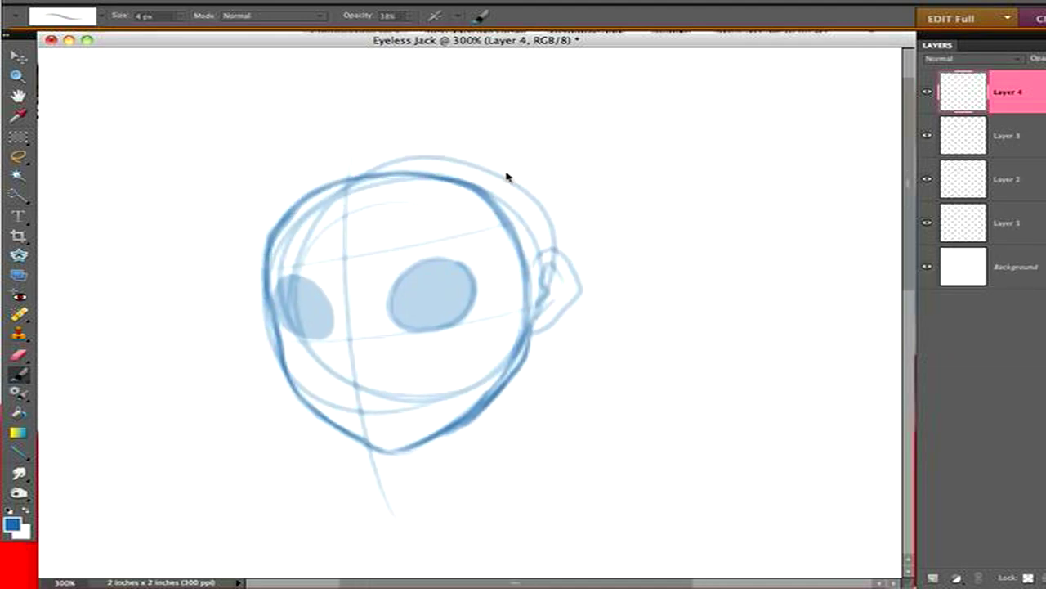
{"action": "left_click_drag", "start_coordinate": [515, 172], "coordinate": [319, 191]}
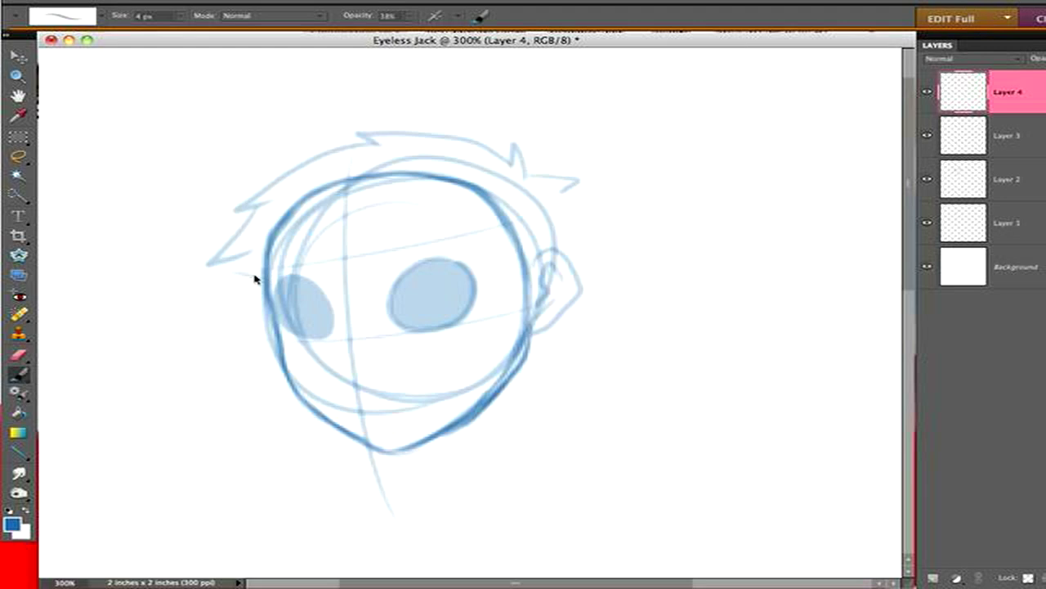
{"action": "left_click_drag", "start_coordinate": [567, 205], "coordinate": [546, 377]}
{"action": "key", "text": "ctrl+z"}
{"action": "left_click_drag", "start_coordinate": [565, 199], "coordinate": [581, 268]}
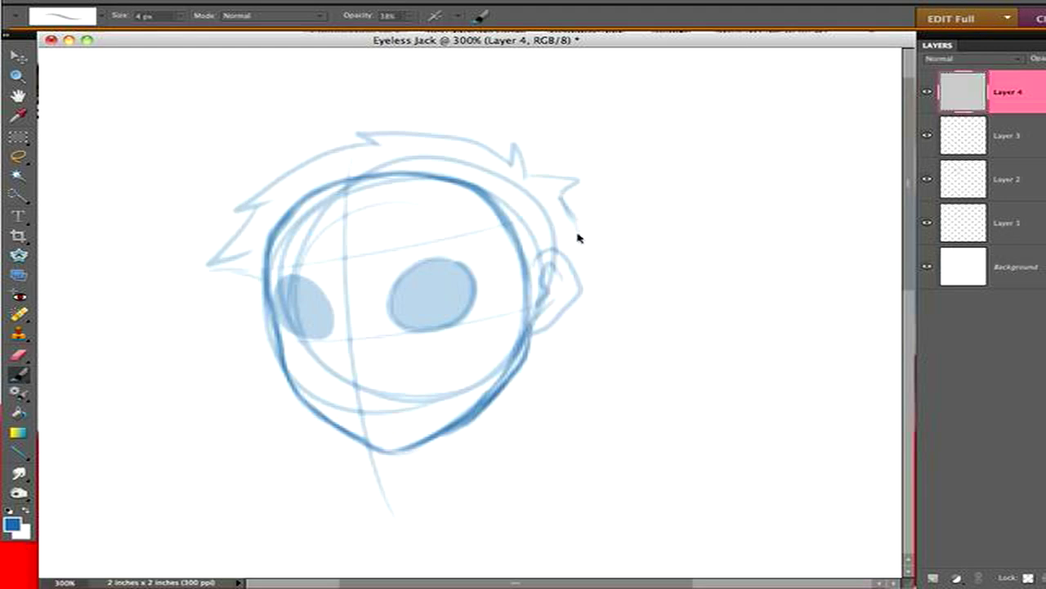
{"action": "left_click_drag", "start_coordinate": [556, 328], "coordinate": [530, 401]}
{"action": "key", "text": "e"}
{"action": "mouse_move", "coordinate": [575, 283]}
{"action": "left_mouse_down"}
{"action": "mouse_move", "coordinate": [563, 304]}
{"action": "mouse_move", "coordinate": [572, 274]}
{"action": "left_mouse_up"}
{"action": "key", "text": "b"}
Step: Erase the construction circles and guide lines on Layer 1 with a larger eraser
{"action": "left_click", "coordinate": [928, 223]}
{"action": "left_click", "coordinate": [928, 223]}
{"action": "left_click", "coordinate": [1007, 222]}
{"action": "key", "text": "e"}
{"action": "left_click", "coordinate": [216, 35]}
{"action": "mouse_move", "coordinate": [311, 237]}
{"action": "left_mouse_down"}
{"action": "mouse_move", "coordinate": [437, 304]}
{"action": "mouse_move", "coordinate": [371, 433]}
{"action": "mouse_move", "coordinate": [425, 384]}
{"action": "left_mouse_up"}
{"action": "left_click", "coordinate": [179, 16]}
{"action": "left_click_drag", "start_coordinate": [158, 37], "coordinate": [151, 37]}
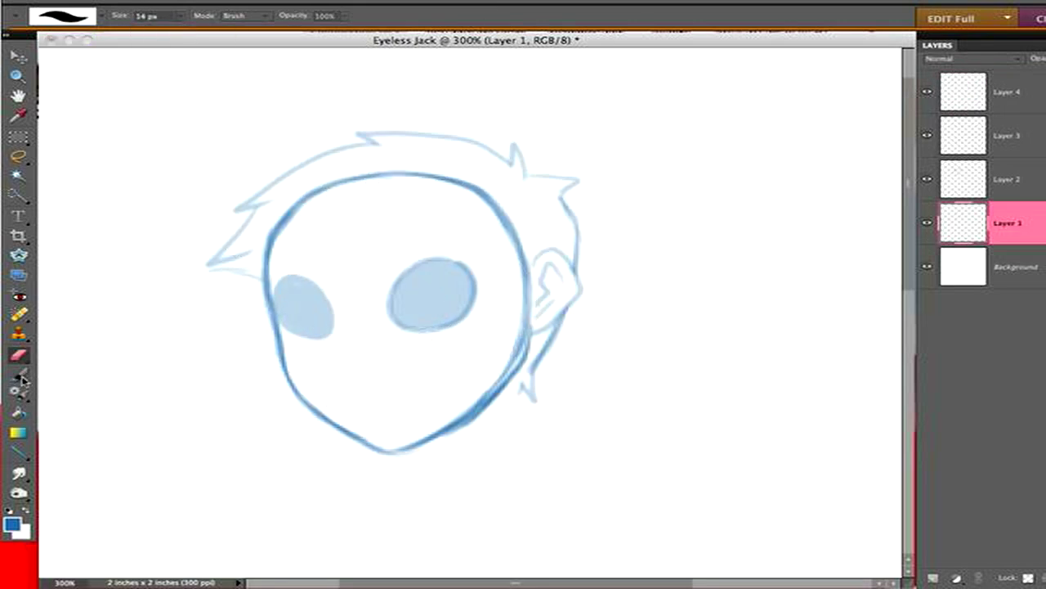
Step: Sketch the front and back neck lines below the mask with the Brush on Layer 1
{"action": "left_click", "coordinate": [21, 379]}
{"action": "scroll", "coordinate": [545, 327], "scroll_direction": "down", "scroll_amount": 2}
{"action": "key", "text": "ctrl+minus"}
{"action": "left_click_drag", "start_coordinate": [395, 266], "coordinate": [392, 215]}
{"action": "left_click_drag", "start_coordinate": [318, 267], "coordinate": [316, 298]}
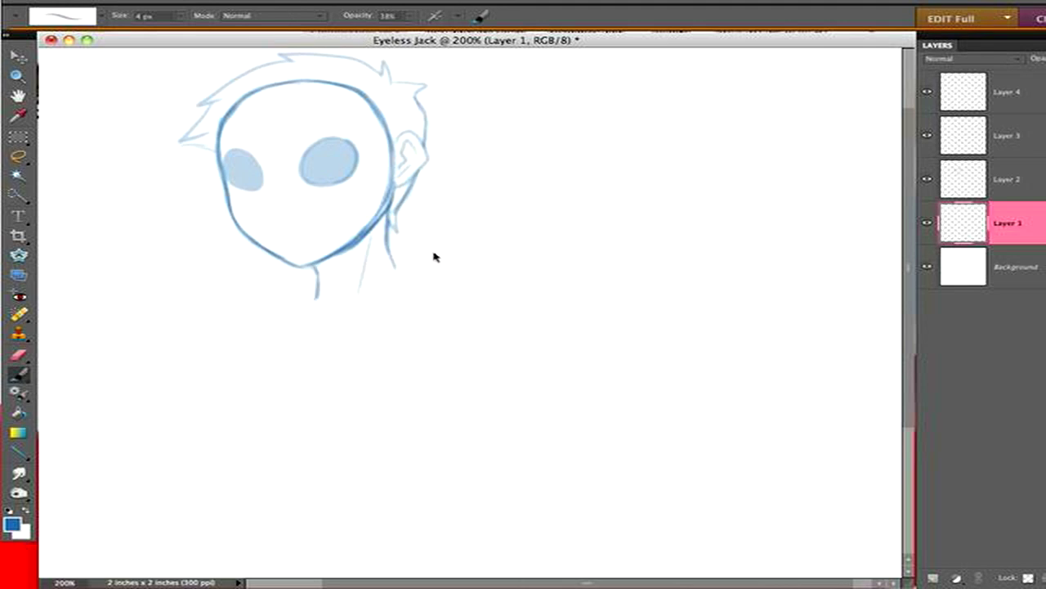
Step: Sketch the hood and V-shaped collar around the neck on a new layer beneath Layer 1, erasing stray lines
{"action": "scroll", "coordinate": [405, 305], "scroll_direction": "down", "scroll_amount": 1}
{"action": "scroll", "coordinate": [405, 305], "scroll_direction": "right", "scroll_amount": 1}
{"action": "left_click", "coordinate": [933, 577], "text": "ctrl"}
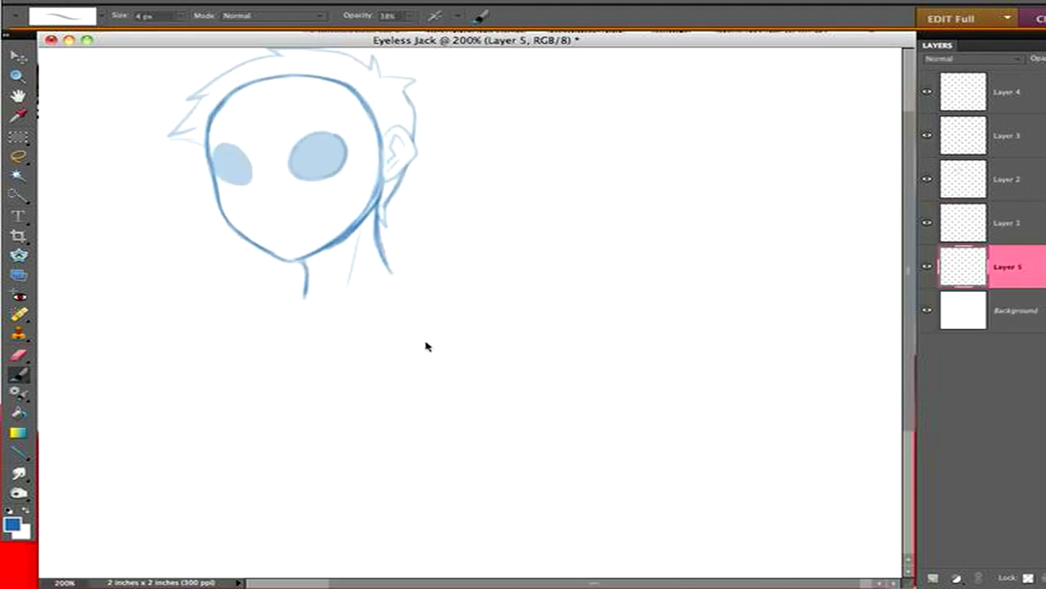
{"action": "scroll", "coordinate": [426, 410], "scroll_direction": "down", "scroll_amount": 2}
{"action": "mouse_move", "coordinate": [288, 217]}
{"action": "left_mouse_down"}
{"action": "mouse_move", "coordinate": [457, 206]}
{"action": "mouse_move", "coordinate": [429, 233]}
{"action": "left_mouse_up"}
{"action": "left_click_drag", "start_coordinate": [409, 192], "coordinate": [328, 306]}
{"action": "mouse_move", "coordinate": [454, 217]}
{"action": "left_mouse_down"}
{"action": "mouse_move", "coordinate": [432, 257]}
{"action": "mouse_move", "coordinate": [331, 310]}
{"action": "left_mouse_up"}
{"action": "left_click_drag", "start_coordinate": [291, 217], "coordinate": [253, 244]}
{"action": "mouse_move", "coordinate": [325, 306]}
{"action": "left_mouse_down"}
{"action": "mouse_move", "coordinate": [252, 253]}
{"action": "mouse_move", "coordinate": [324, 311]}
{"action": "left_mouse_up"}
{"action": "key", "text": "e"}
{"action": "mouse_move", "coordinate": [314, 211]}
{"action": "left_mouse_down"}
{"action": "mouse_move", "coordinate": [346, 201]}
{"action": "mouse_move", "coordinate": [347, 211]}
{"action": "left_mouse_up"}
Step: Sketch a shoulder line outward from each side of the hood
{"action": "key", "text": "b"}
{"action": "left_click_drag", "start_coordinate": [484, 242], "coordinate": [530, 248]}
{"action": "mouse_move", "coordinate": [231, 279]}
{"action": "left_mouse_down"}
{"action": "mouse_move", "coordinate": [191, 300]}
{"action": "mouse_move", "coordinate": [196, 308]}
{"action": "left_mouse_up"}
Step: Draw wavy drips running down from both eye sockets on Layer 2
{"action": "scroll", "coordinate": [470, 343], "scroll_direction": "up", "scroll_amount": 3}
{"action": "scroll", "coordinate": [470, 343], "scroll_direction": "left", "scroll_amount": 2}
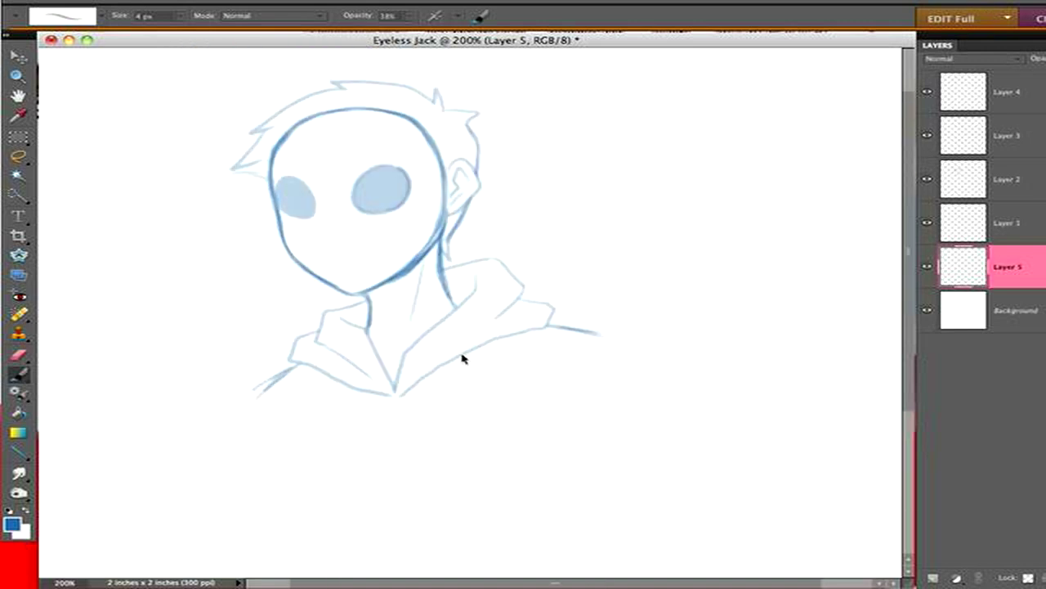
{"action": "left_click", "coordinate": [948, 179]}
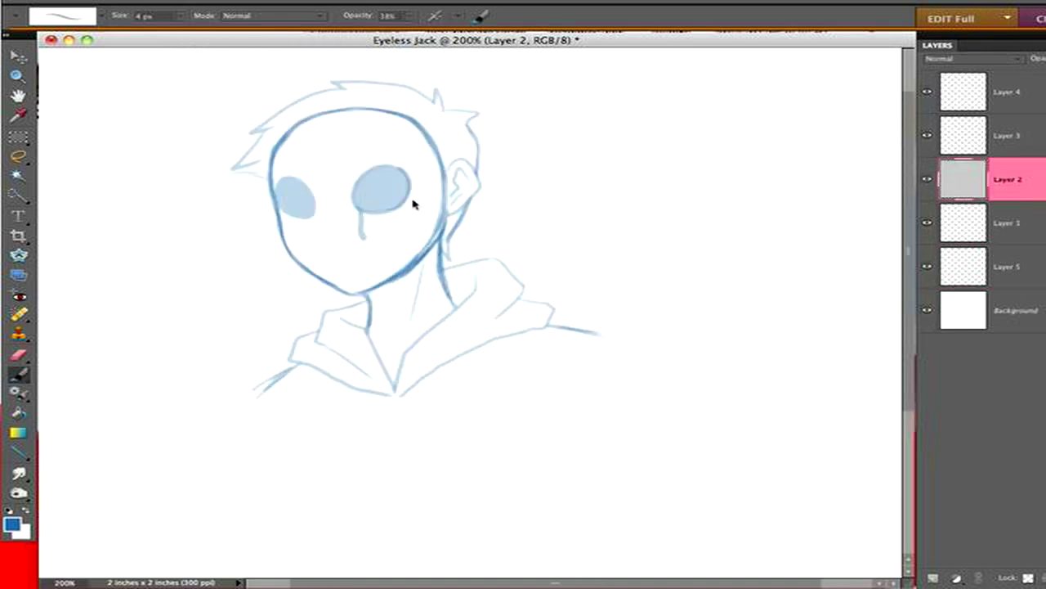
{"action": "mouse_move", "coordinate": [391, 257]}
{"action": "left_mouse_down"}
{"action": "mouse_move", "coordinate": [390, 215]}
{"action": "mouse_move", "coordinate": [373, 249]}
{"action": "left_mouse_up"}
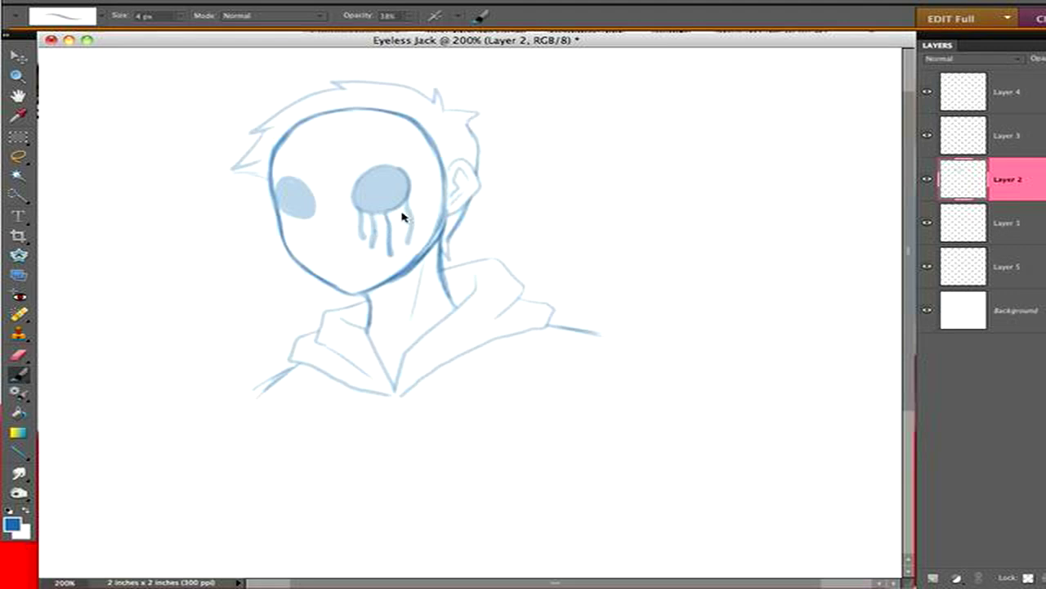
{"action": "mouse_move", "coordinate": [316, 219]}
{"action": "left_mouse_down"}
{"action": "mouse_move", "coordinate": [309, 252]}
{"action": "mouse_move", "coordinate": [291, 263]}
{"action": "left_mouse_up"}
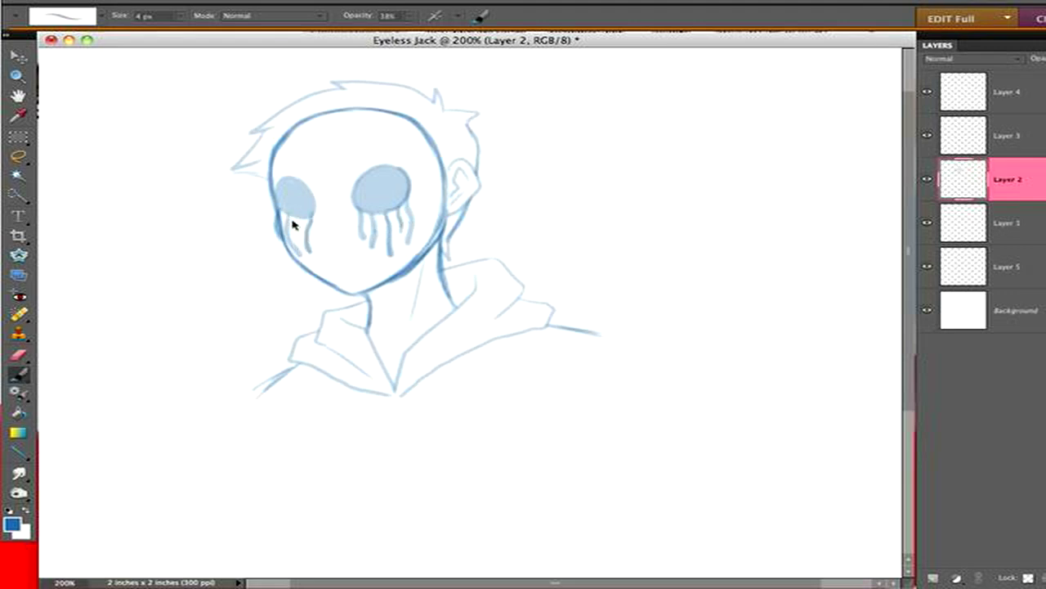
Step: Sketch the hoodie's sleeve lines, two drawstrings and the central zipper on Layer 5
{"action": "left_click", "coordinate": [979, 270]}
{"action": "scroll", "coordinate": [540, 256], "scroll_direction": "down", "scroll_amount": 3}
{"action": "scroll", "coordinate": [539, 256], "scroll_direction": "right", "scroll_amount": 2}
{"action": "mouse_move", "coordinate": [533, 245]}
{"action": "left_mouse_down"}
{"action": "mouse_move", "coordinate": [489, 240]}
{"action": "mouse_move", "coordinate": [491, 344]}
{"action": "left_mouse_up"}
{"action": "left_click_drag", "start_coordinate": [405, 408], "coordinate": [395, 287]}
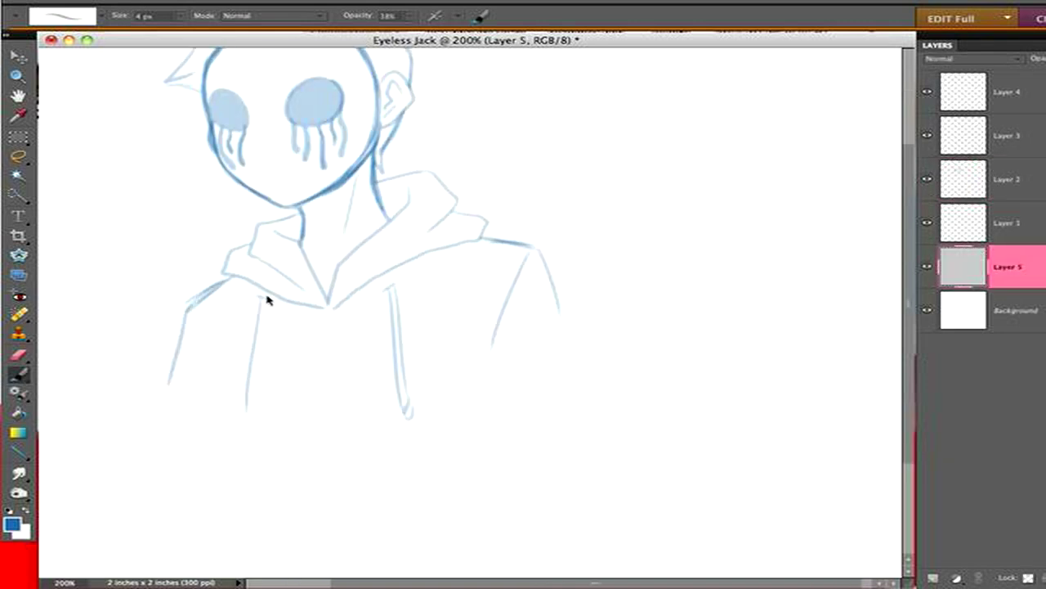
{"action": "left_click_drag", "start_coordinate": [333, 313], "coordinate": [328, 437]}
{"action": "left_click_drag", "start_coordinate": [189, 311], "coordinate": [222, 363]}
{"action": "left_click_drag", "start_coordinate": [332, 341], "coordinate": [334, 447]}
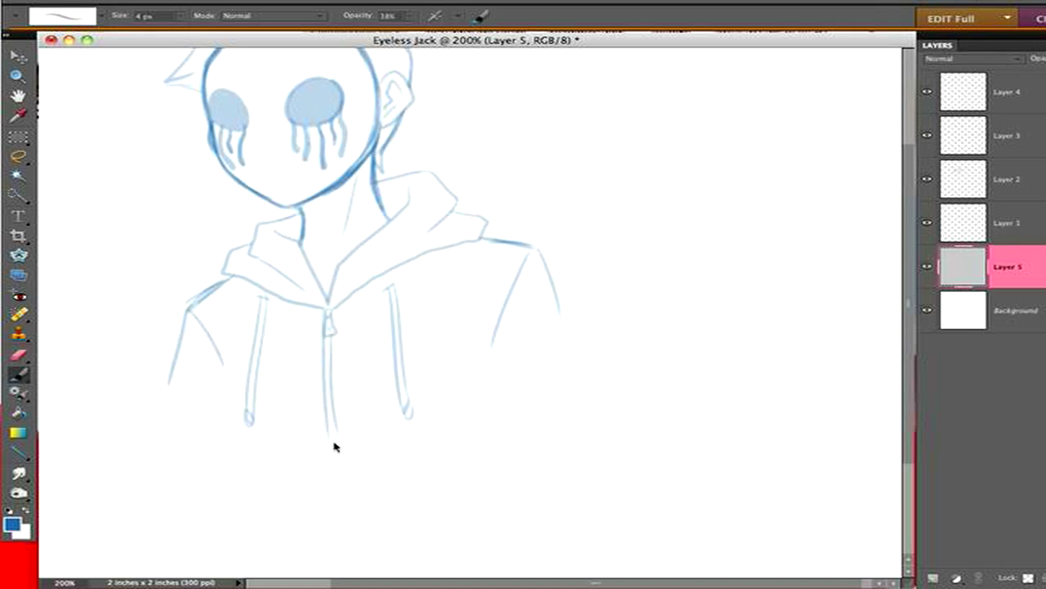
Step: Crop the canvas closely around the head-and-shoulders sketch
{"action": "scroll", "coordinate": [330, 347], "scroll_direction": "up", "scroll_amount": 5}
{"action": "scroll", "coordinate": [572, 310], "scroll_direction": "left", "scroll_amount": 2}
{"action": "left_click", "coordinate": [958, 226]}
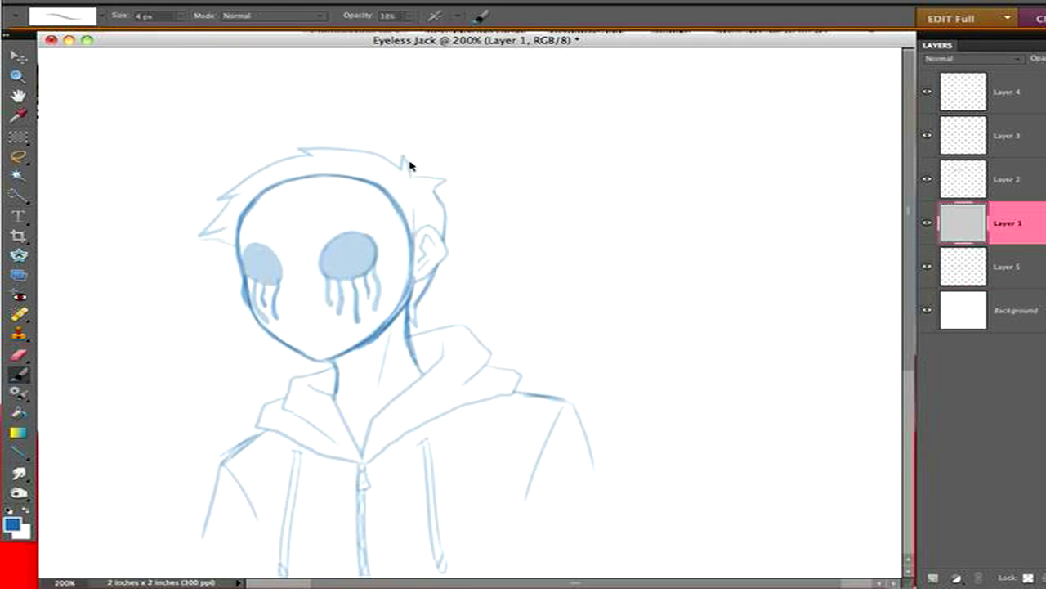
{"action": "key", "text": "e"}
{"action": "key", "text": "ctrl+minus"}
{"action": "key", "text": "z"}
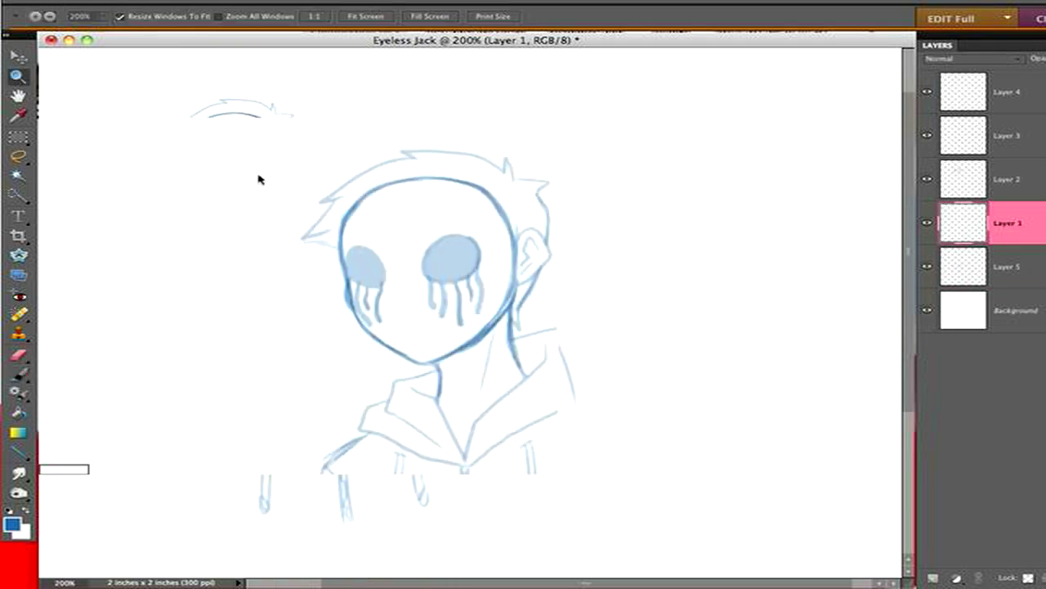
{"action": "left_click", "coordinate": [112, 138], "text": "alt"}
{"action": "key", "text": "c"}
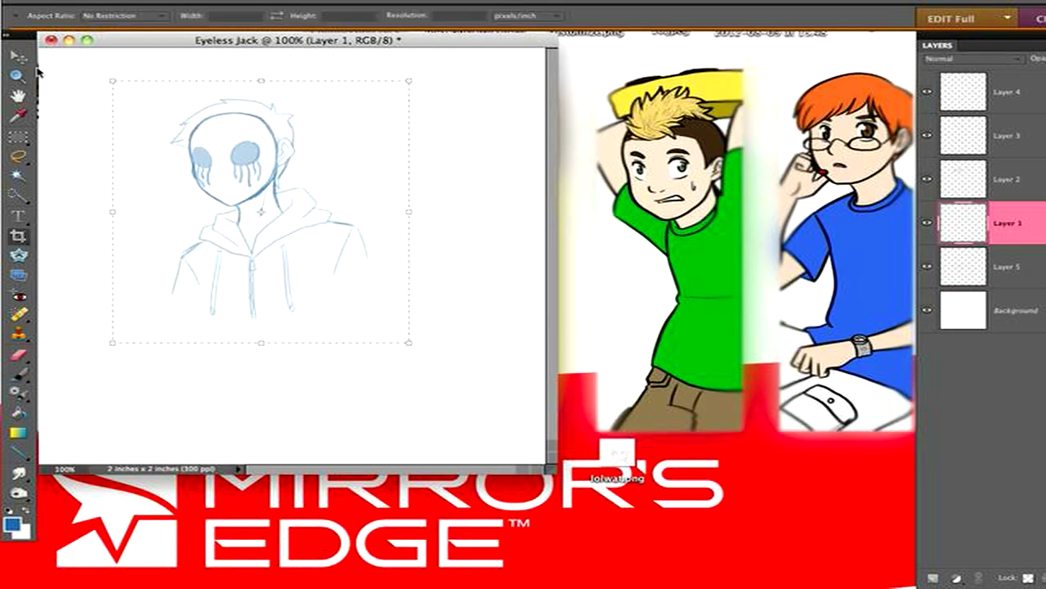
{"action": "key", "text": "Return"}
Step: Merge all the sketch layers into one and lower its opacity, with the empty layer above it active
{"action": "key", "text": "z"}
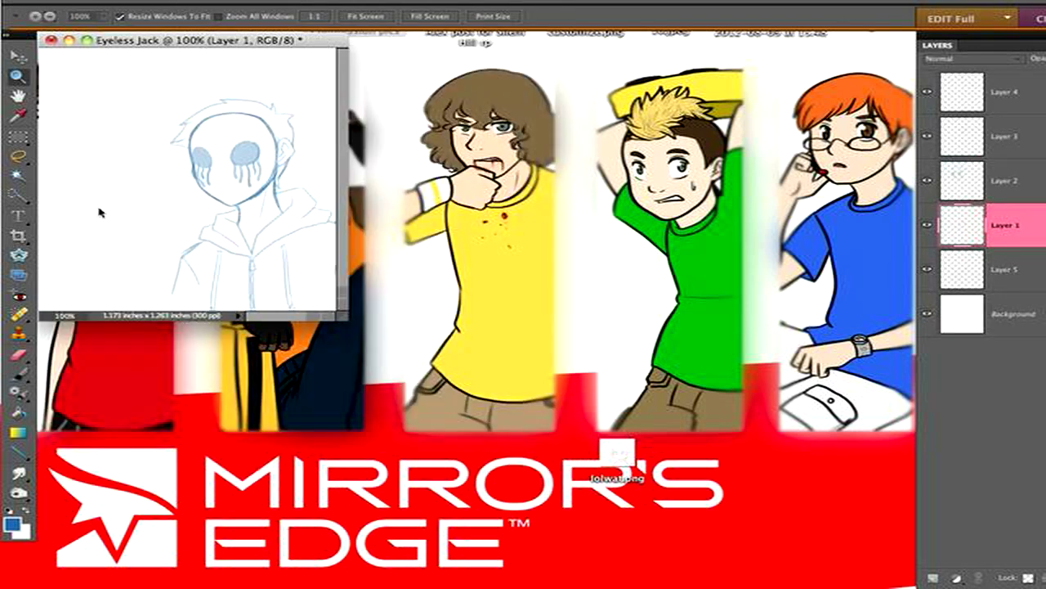
{"action": "left_click", "coordinate": [180, 175]}
{"action": "key", "text": "ctrl+alt+a"}
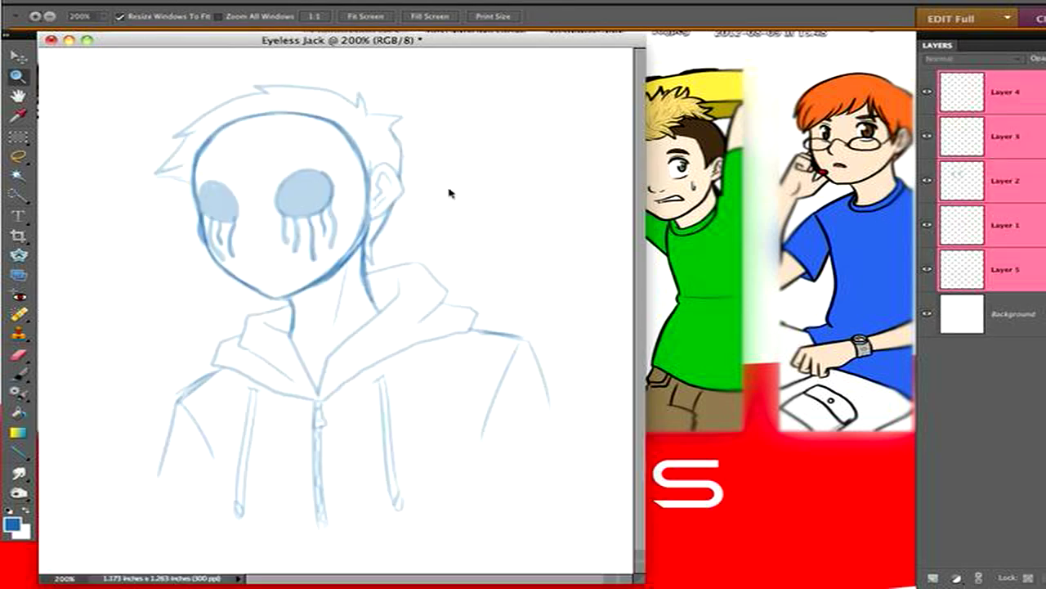
{"action": "left_click", "coordinate": [385, 204]}
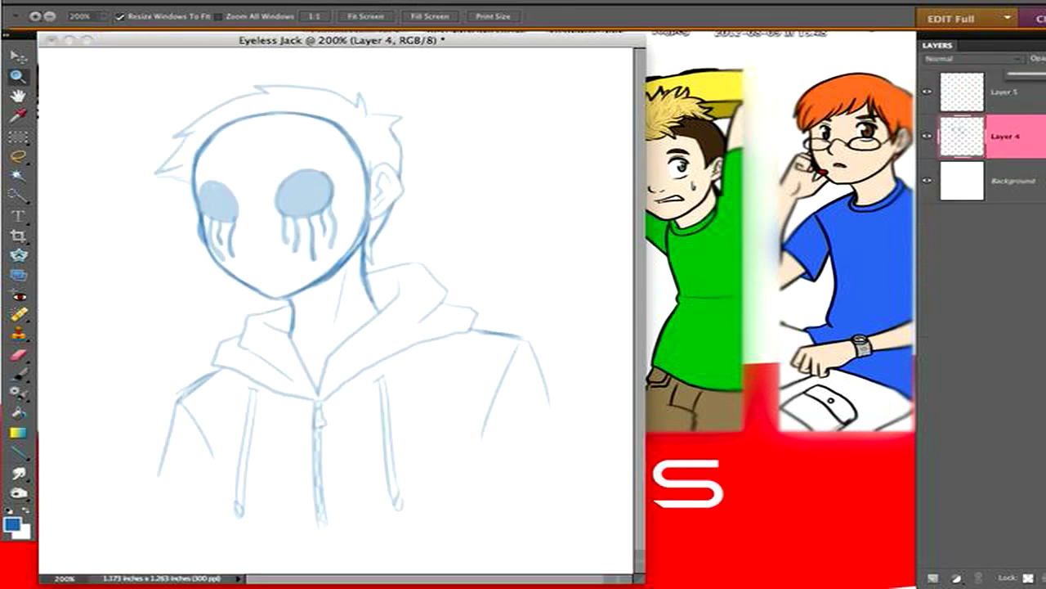
{"action": "key", "text": "3"}
{"action": "key", "text": "alt+bracketright"}
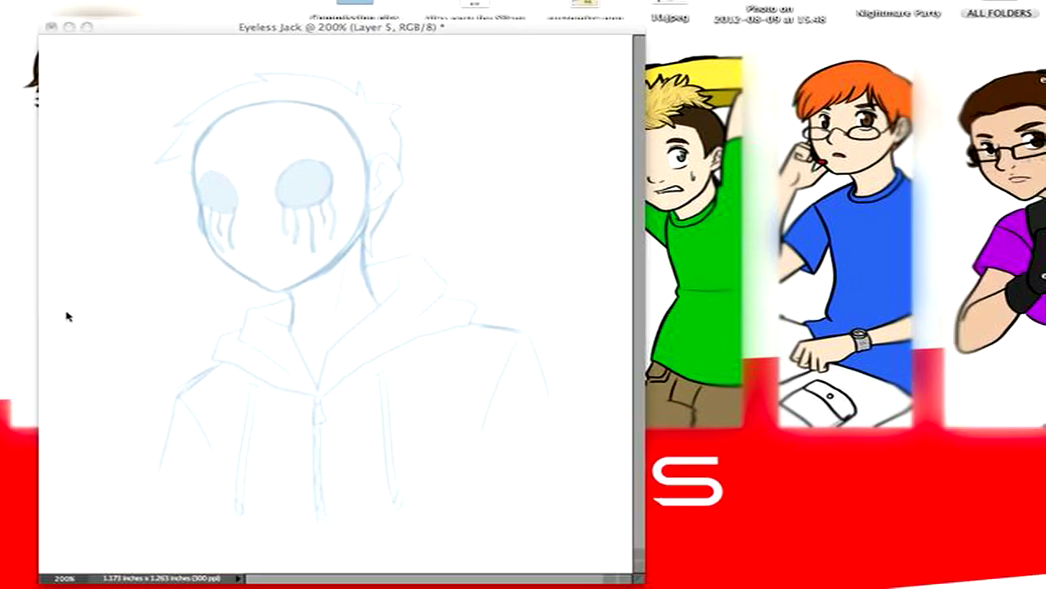
Step: Set up the Brush for inking with black, a darker brush preset, 100% opacity and a 6 px size
{"action": "left_click", "coordinate": [67, 316]}
{"action": "right_click", "coordinate": [169, 149]}
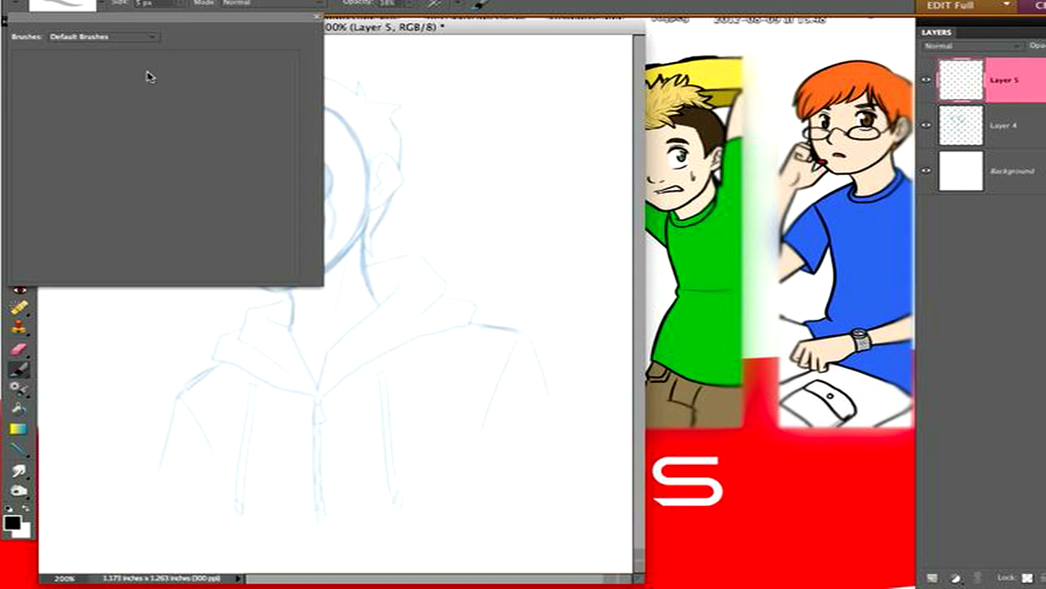
{"action": "left_click", "coordinate": [426, 19]}
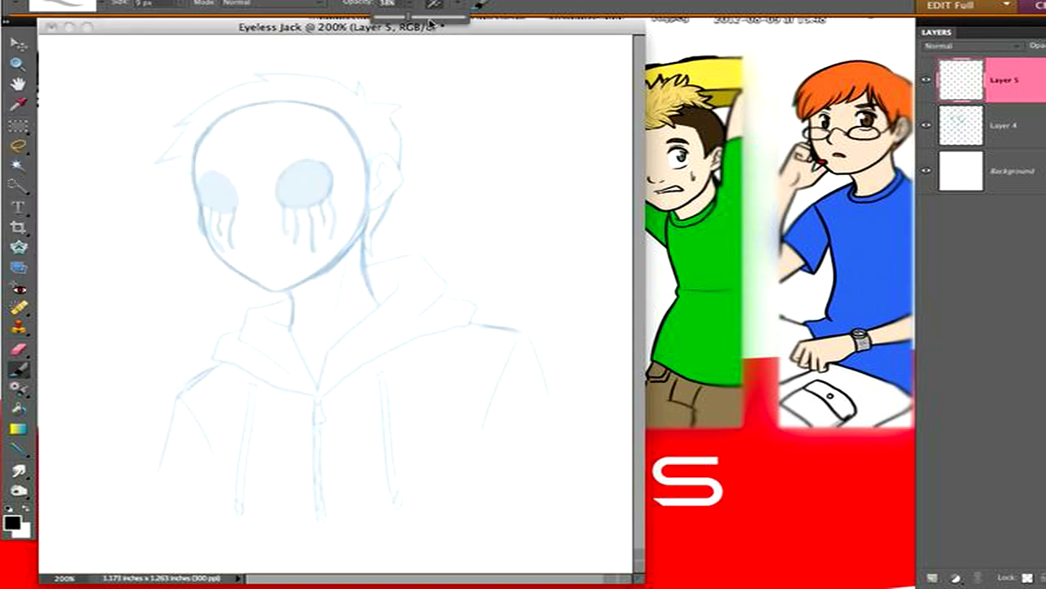
{"action": "left_click", "coordinate": [470, 6]}
{"action": "left_click", "coordinate": [484, 10]}
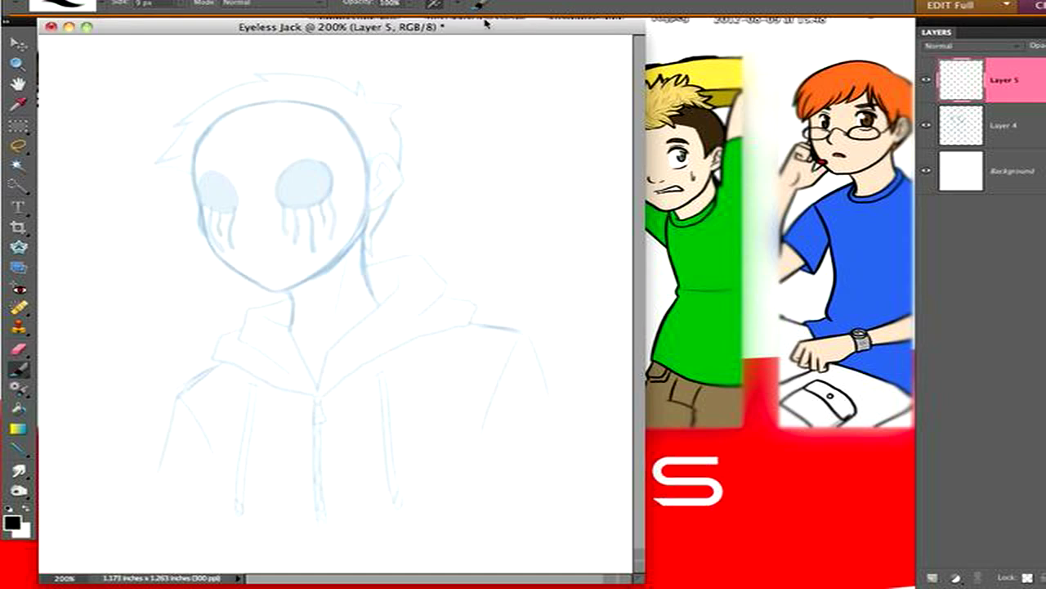
{"action": "left_click", "coordinate": [485, 10]}
{"action": "left_click_drag", "start_coordinate": [179, 5], "coordinate": [181, 22]}
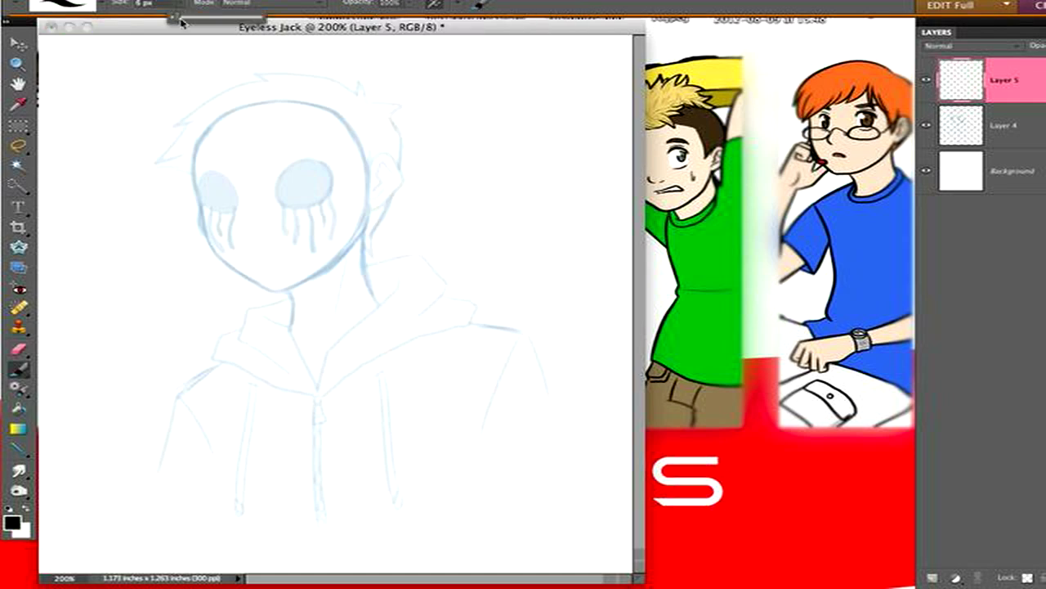
Step: Ink both eye socket outlines in black over the faded sketch
{"action": "left_click", "coordinate": [17, 63]}
{"action": "left_click", "coordinate": [496, 341]}
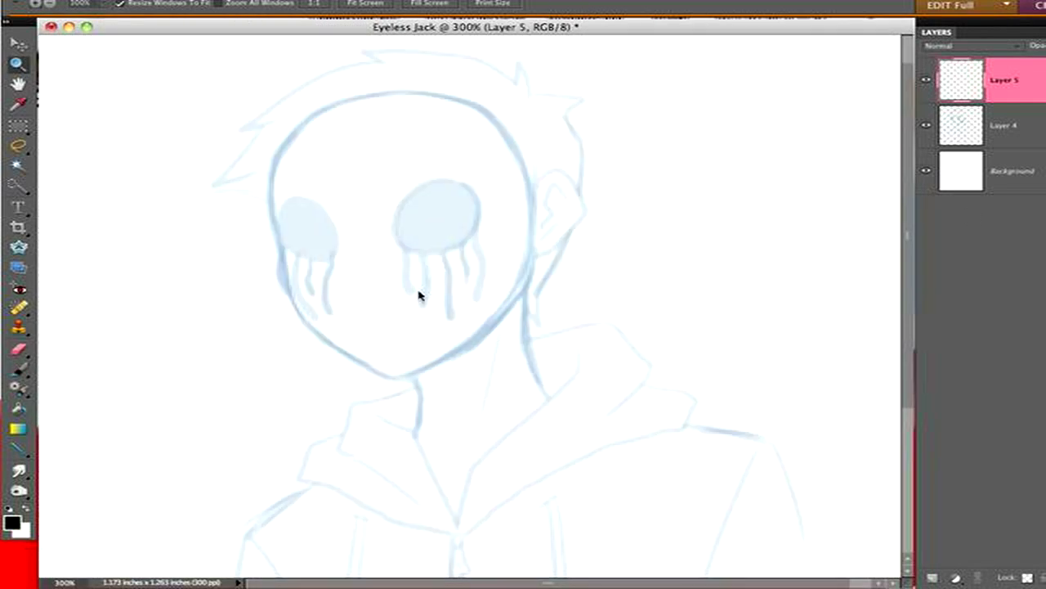
{"action": "left_click", "coordinate": [270, 335]}
{"action": "left_click", "coordinate": [270, 335]}
{"action": "key", "text": "b"}
{"action": "left_click_drag", "start_coordinate": [411, 341], "coordinate": [406, 336]}
{"action": "mouse_move", "coordinate": [238, 273]}
{"action": "left_mouse_down"}
{"action": "mouse_move", "coordinate": [304, 349]}
{"action": "mouse_move", "coordinate": [241, 272]}
{"action": "left_mouse_up"}
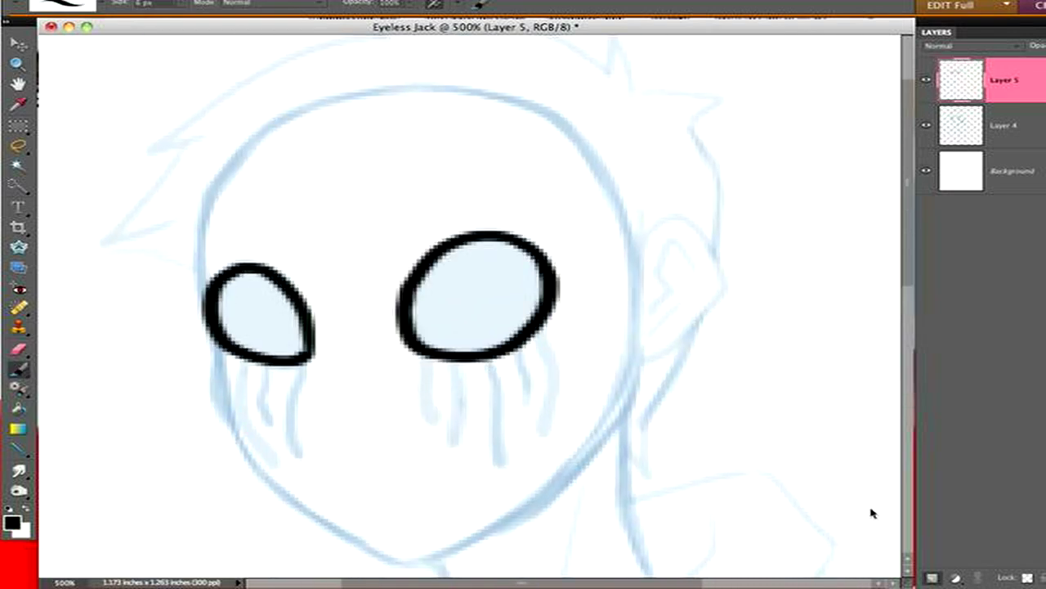
Step: Ink the full mask outline in black on a new layer, redoing the first stroke
{"action": "left_click", "coordinate": [932, 577]}
{"action": "mouse_move", "coordinate": [364, 100]}
{"action": "left_mouse_down"}
{"action": "mouse_move", "coordinate": [210, 315]}
{"action": "mouse_move", "coordinate": [312, 534]}
{"action": "mouse_move", "coordinate": [536, 126]}
{"action": "left_mouse_up"}
{"action": "key", "text": "super+z"}
{"action": "left_click_drag", "start_coordinate": [601, 445], "coordinate": [356, 94]}
{"action": "scroll", "coordinate": [579, 329], "scroll_direction": "down", "scroll_amount": 3}
{"action": "scroll", "coordinate": [579, 330], "scroll_direction": "right", "scroll_amount": 2}
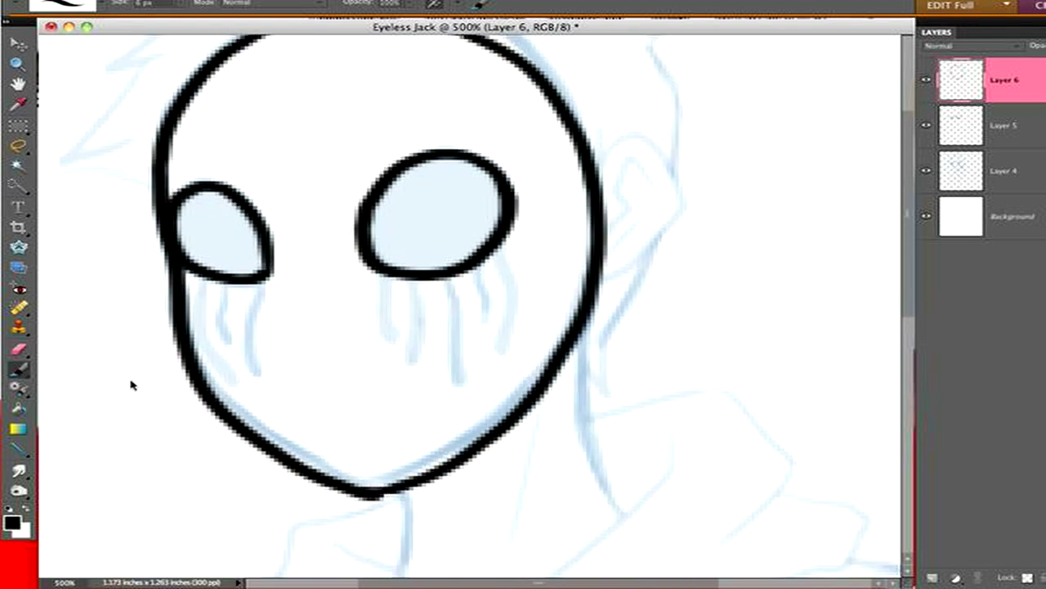
Step: Merge the mask outline layer down into the layer with the eye outlines
{"action": "key", "text": "e"}
{"action": "key", "text": "b"}
{"action": "scroll", "coordinate": [415, 311], "scroll_direction": "up", "scroll_amount": 3}
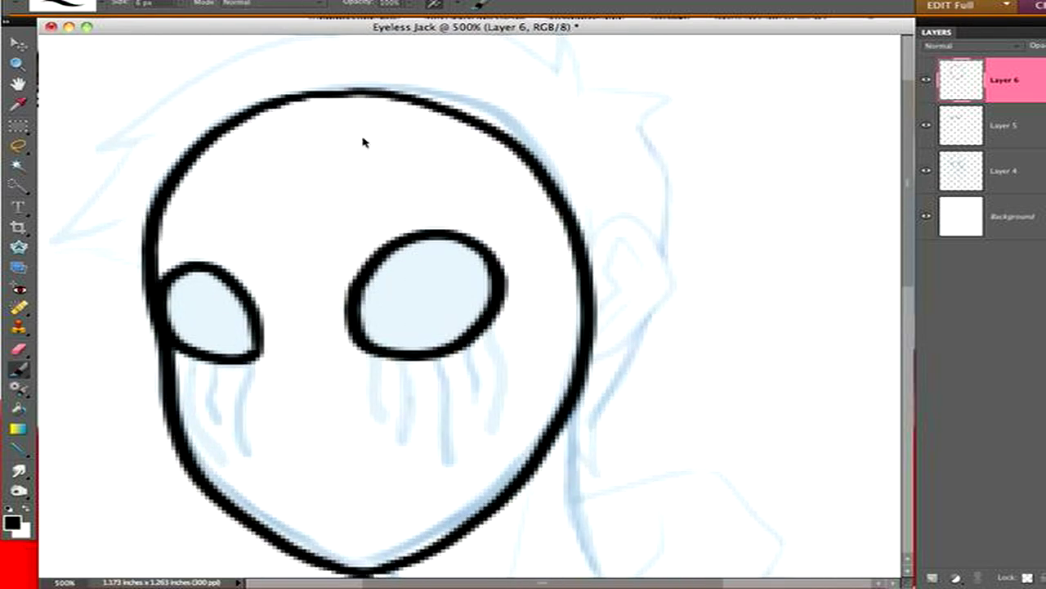
{"action": "key", "text": "super+z"}
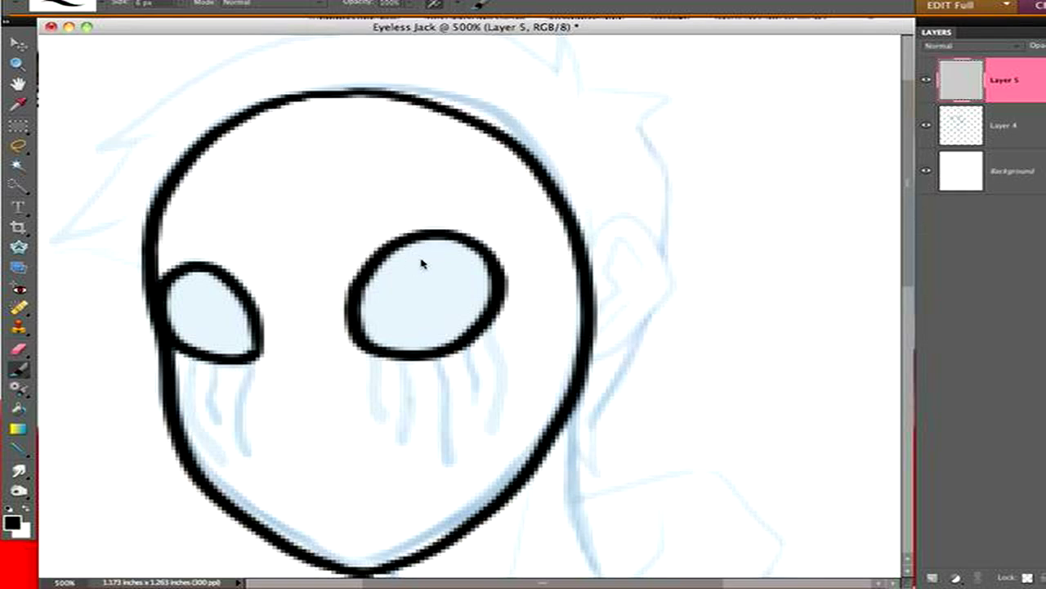
Step: Ink five black drips running down from the larger eye socket, following the sketch
{"action": "left_click_drag", "start_coordinate": [378, 343], "coordinate": [378, 420]}
{"action": "left_click_drag", "start_coordinate": [427, 329], "coordinate": [446, 462]}
{"action": "left_click_drag", "start_coordinate": [480, 307], "coordinate": [498, 423]}
{"action": "mouse_move", "coordinate": [400, 342]}
{"action": "left_mouse_down"}
{"action": "mouse_move", "coordinate": [409, 442]}
{"action": "mouse_move", "coordinate": [409, 412]}
{"action": "left_mouse_up"}
{"action": "key", "text": "super+z"}
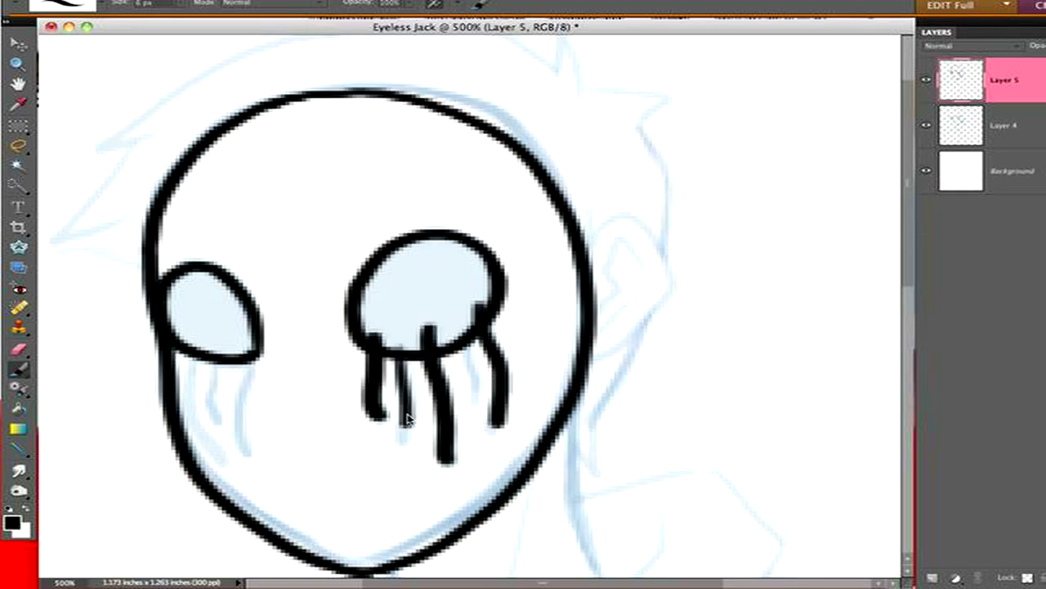
{"action": "left_click_drag", "start_coordinate": [468, 344], "coordinate": [471, 382]}
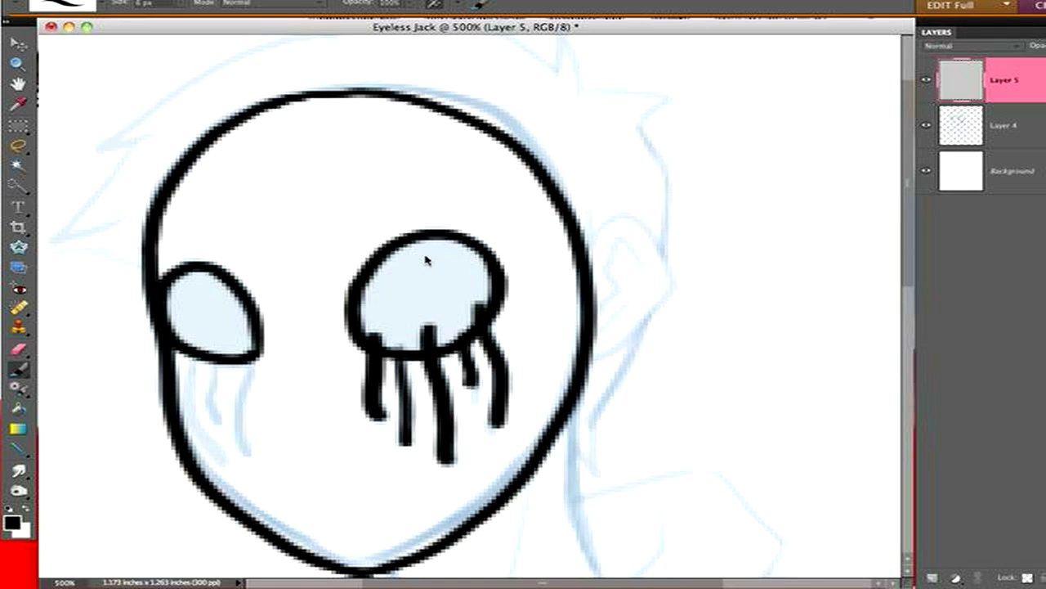
Step: Fill both eye sockets solid black and ink the drips below the smaller one
{"action": "mouse_move", "coordinate": [421, 258]}
{"action": "left_mouse_down"}
{"action": "mouse_move", "coordinate": [408, 345]}
{"action": "mouse_move", "coordinate": [460, 320]}
{"action": "mouse_move", "coordinate": [458, 267]}
{"action": "mouse_move", "coordinate": [439, 244]}
{"action": "mouse_move", "coordinate": [411, 312]}
{"action": "mouse_move", "coordinate": [470, 286]}
{"action": "left_mouse_up"}
{"action": "left_click_drag", "start_coordinate": [246, 351], "coordinate": [236, 418]}
{"action": "left_click_drag", "start_coordinate": [164, 351], "coordinate": [162, 425]}
{"action": "mouse_move", "coordinate": [211, 350]}
{"action": "left_mouse_down"}
{"action": "mouse_move", "coordinate": [206, 425]}
{"action": "mouse_move", "coordinate": [181, 409]}
{"action": "left_mouse_up"}
{"action": "left_click", "coordinate": [909, 6]}
{"action": "left_click_drag", "start_coordinate": [190, 353], "coordinate": [186, 383]}
{"action": "mouse_move", "coordinate": [205, 273]}
{"action": "left_mouse_down"}
{"action": "mouse_move", "coordinate": [175, 292]}
{"action": "mouse_move", "coordinate": [219, 353]}
{"action": "mouse_move", "coordinate": [221, 330]}
{"action": "left_mouse_up"}
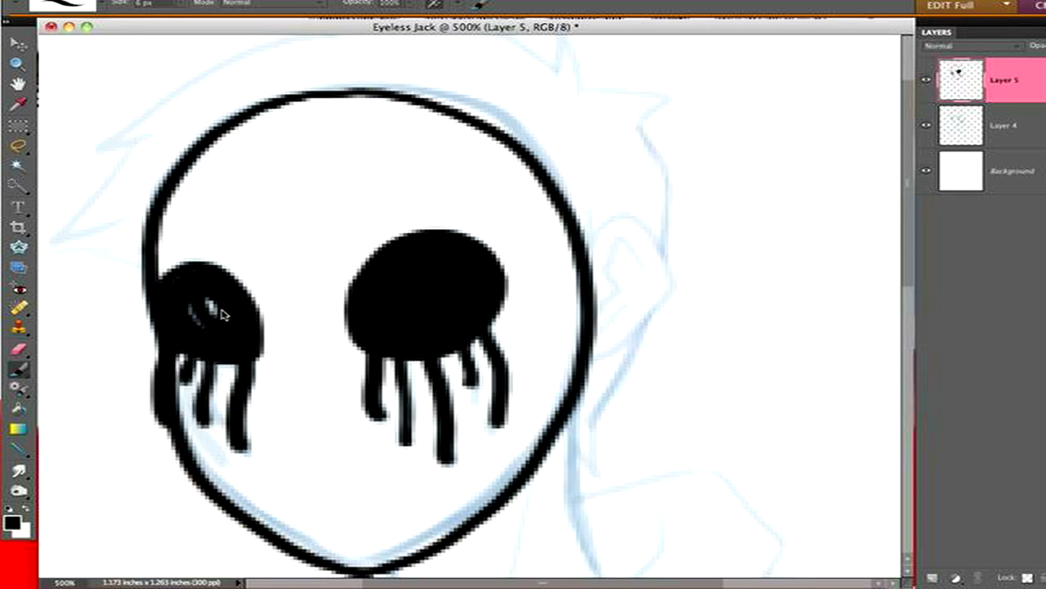
Step: Ink the ear's outline and its inner folds in black on a new layer
{"action": "left_click", "coordinate": [935, 579]}
{"action": "left_click_drag", "start_coordinate": [592, 242], "coordinate": [595, 361]}
{"action": "left_click_drag", "start_coordinate": [646, 280], "coordinate": [601, 307]}
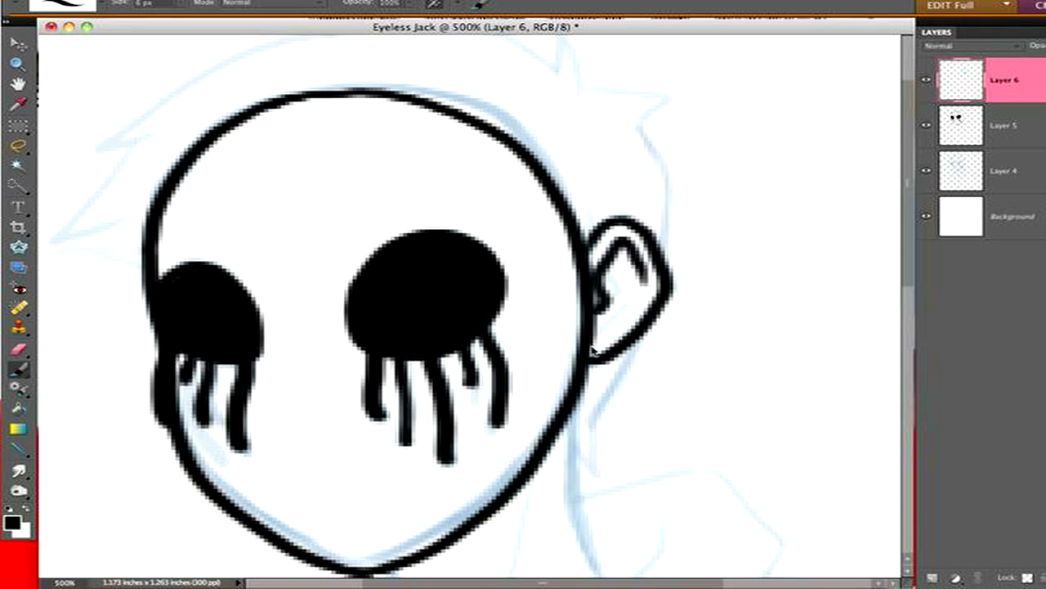
Step: Ink the jagged outline of the hair around the top and left of the mask on a new layer
{"action": "left_click", "coordinate": [933, 578]}
{"action": "scroll", "coordinate": [614, 194], "scroll_direction": "up", "scroll_amount": 5}
{"action": "mouse_move", "coordinate": [591, 129]}
{"action": "left_mouse_down"}
{"action": "mouse_move", "coordinate": [614, 183]}
{"action": "mouse_move", "coordinate": [662, 214]}
{"action": "left_mouse_up"}
{"action": "left_click_drag", "start_coordinate": [329, 102], "coordinate": [590, 131]}
{"action": "left_click_drag", "start_coordinate": [353, 122], "coordinate": [134, 236]}
{"action": "key", "text": "ctrl+z"}
{"action": "scroll", "coordinate": [360, 89], "scroll_direction": "left", "scroll_amount": 5}
{"action": "mouse_move", "coordinate": [491, 122]}
{"action": "left_mouse_down"}
{"action": "mouse_move", "coordinate": [260, 240]}
{"action": "mouse_move", "coordinate": [276, 328]}
{"action": "left_mouse_up"}
{"action": "left_click_drag", "start_coordinate": [253, 340], "coordinate": [313, 365]}
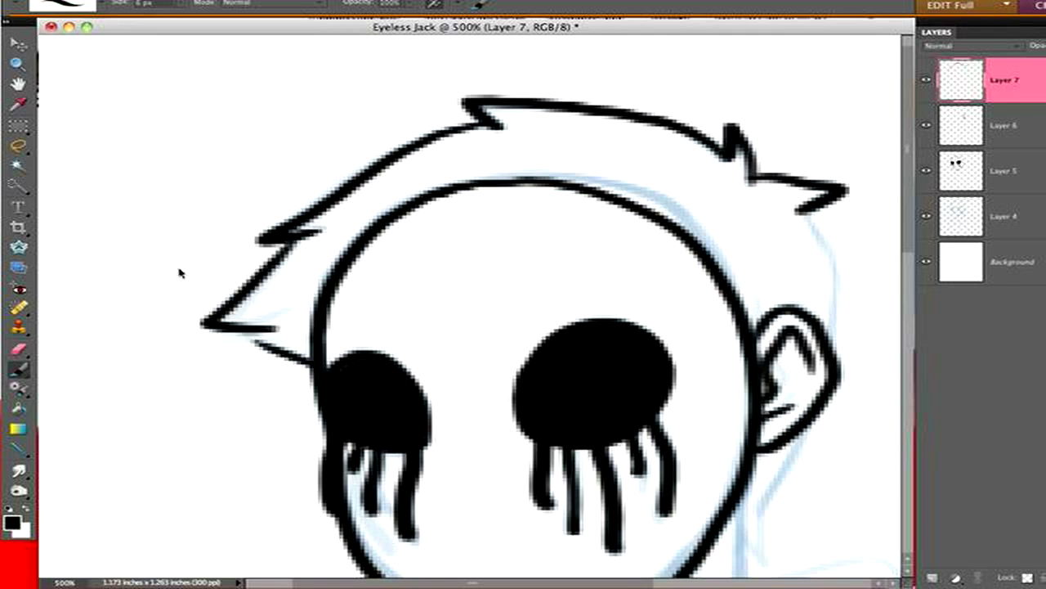
Step: Ink the back of the hair from the top spike down past the ear to the nape
{"action": "scroll", "coordinate": [567, 362], "scroll_direction": "right", "scroll_amount": 5}
{"action": "scroll", "coordinate": [568, 362], "scroll_direction": "down", "scroll_amount": 3}
{"action": "scroll", "coordinate": [568, 362], "scroll_direction": "up", "scroll_amount": 1}
{"action": "left_click_drag", "start_coordinate": [536, 92], "coordinate": [575, 237]}
{"action": "left_click_drag", "start_coordinate": [524, 307], "coordinate": [506, 429]}
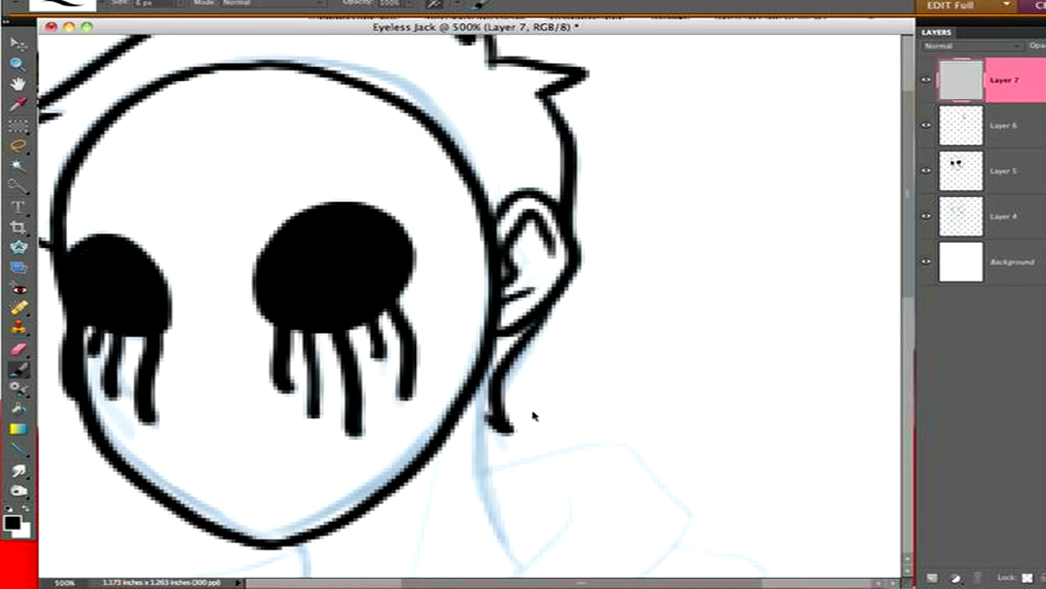
Step: Merge the ear and hair layers into the line art and ink both neck lines on a new layer
{"action": "scroll", "coordinate": [621, 270], "scroll_direction": "down", "scroll_amount": 5}
{"action": "scroll", "coordinate": [621, 270], "scroll_direction": "left", "scroll_amount": 3}
{"action": "left_click", "coordinate": [933, 577]}
{"action": "left_click", "coordinate": [933, 577]}
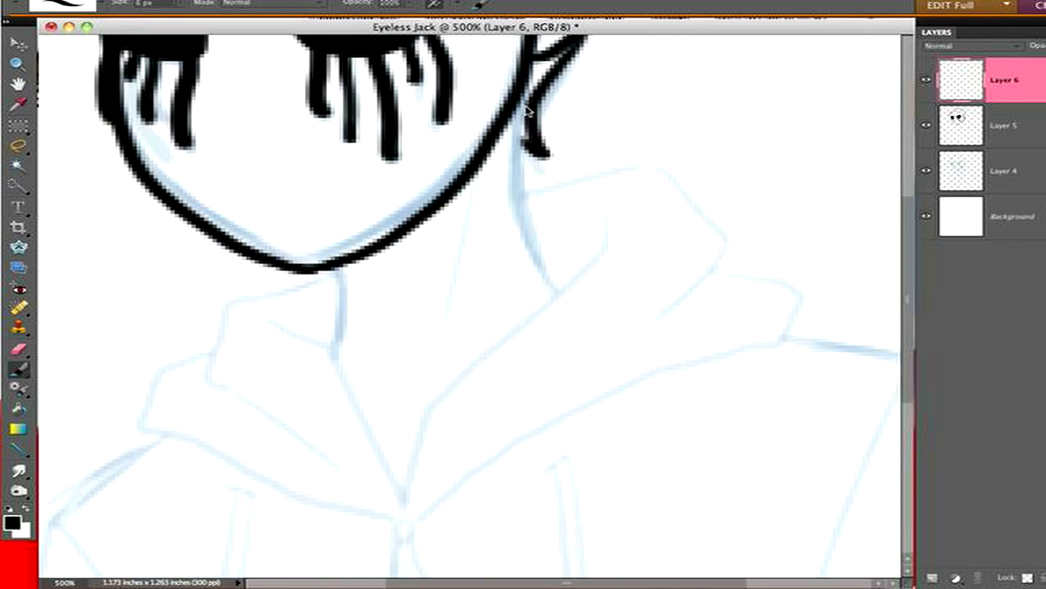
{"action": "left_click_drag", "start_coordinate": [530, 59], "coordinate": [550, 286]}
{"action": "left_click_drag", "start_coordinate": [323, 274], "coordinate": [327, 347]}
Step: Ink the right half of the hood with its inner fold and collar edge on a new layer
{"action": "left_click", "coordinate": [933, 577]}
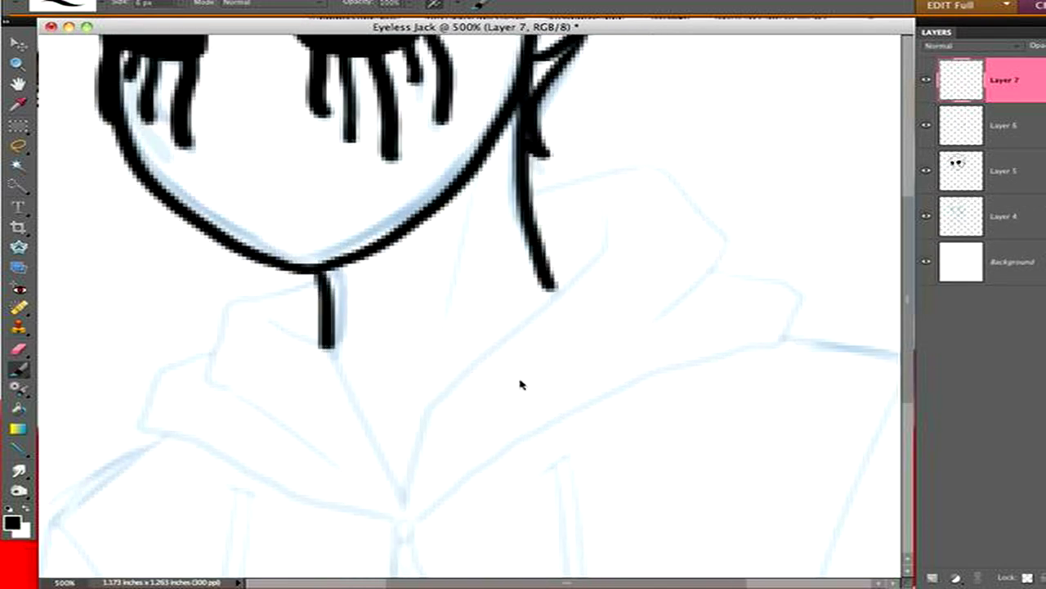
{"action": "scroll", "coordinate": [521, 393], "scroll_direction": "down", "scroll_amount": 3}
{"action": "scroll", "coordinate": [522, 393], "scroll_direction": "right", "scroll_amount": 3}
{"action": "mouse_move", "coordinate": [476, 124]}
{"action": "left_mouse_down"}
{"action": "mouse_move", "coordinate": [575, 270]}
{"action": "mouse_move", "coordinate": [518, 300]}
{"action": "left_mouse_up"}
{"action": "key", "text": "ctrl+z"}
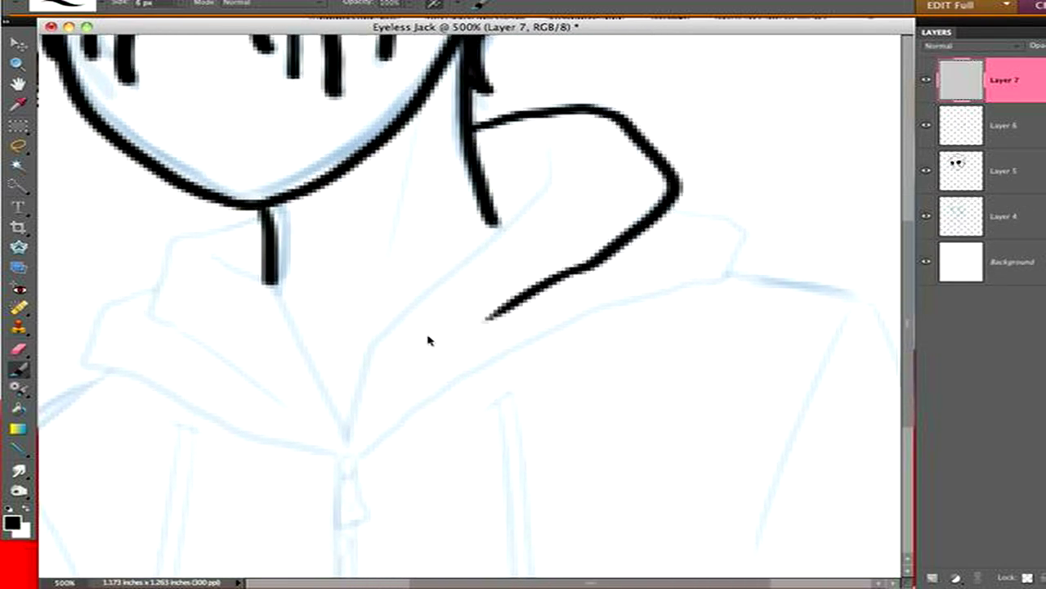
{"action": "mouse_move", "coordinate": [533, 141]}
{"action": "left_mouse_down"}
{"action": "mouse_move", "coordinate": [350, 401]}
{"action": "mouse_move", "coordinate": [348, 441]}
{"action": "left_mouse_up"}
{"action": "mouse_move", "coordinate": [669, 209]}
{"action": "left_mouse_down"}
{"action": "mouse_move", "coordinate": [607, 311]}
{"action": "mouse_move", "coordinate": [345, 445]}
{"action": "left_mouse_up"}
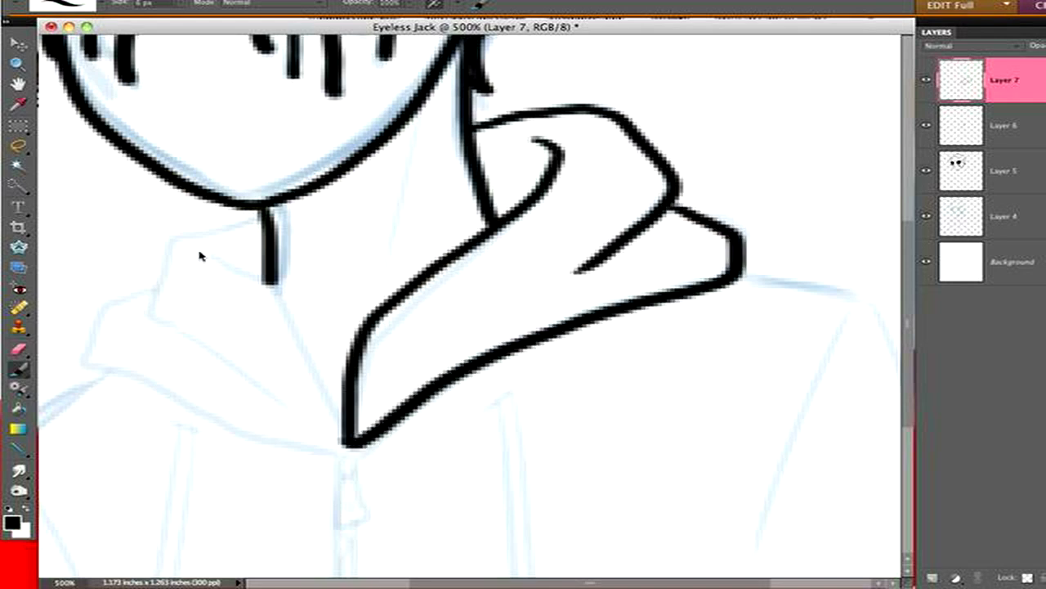
Step: Ink the left half of the hood with its folds, down to where the collar edges meet
{"action": "mouse_move", "coordinate": [262, 214]}
{"action": "left_mouse_down"}
{"action": "mouse_move", "coordinate": [196, 227]}
{"action": "mouse_move", "coordinate": [278, 396]}
{"action": "left_mouse_up"}
{"action": "mouse_move", "coordinate": [202, 245]}
{"action": "left_mouse_down"}
{"action": "mouse_move", "coordinate": [276, 286]}
{"action": "mouse_move", "coordinate": [348, 441]}
{"action": "left_mouse_up"}
{"action": "scroll", "coordinate": [315, 321], "scroll_direction": "down", "scroll_amount": 1}
{"action": "scroll", "coordinate": [315, 321], "scroll_direction": "left", "scroll_amount": 1}
{"action": "mouse_move", "coordinate": [163, 255]}
{"action": "left_mouse_down"}
{"action": "mouse_move", "coordinate": [280, 374]}
{"action": "mouse_move", "coordinate": [425, 401]}
{"action": "left_mouse_up"}
{"action": "scroll", "coordinate": [469, 320], "scroll_direction": "down", "scroll_amount": 3}
{"action": "scroll", "coordinate": [469, 320], "scroll_direction": "left", "scroll_amount": 4}
{"action": "left_click_drag", "start_coordinate": [467, 104], "coordinate": [356, 186]}
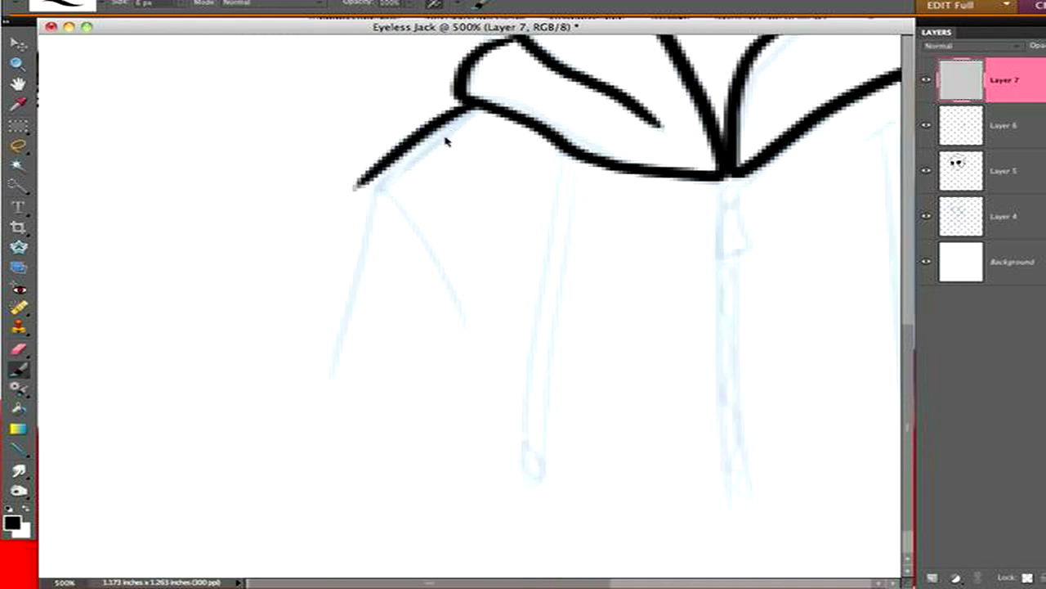
Step: Ink the inner crease line on the neck and merge the hood layer down
{"action": "scroll", "coordinate": [455, 135], "scroll_direction": "up", "scroll_amount": 4}
{"action": "scroll", "coordinate": [454, 135], "scroll_direction": "right", "scroll_amount": 4}
{"action": "left_click_drag", "start_coordinate": [457, 154], "coordinate": [432, 287]}
{"action": "key", "text": "super+e"}
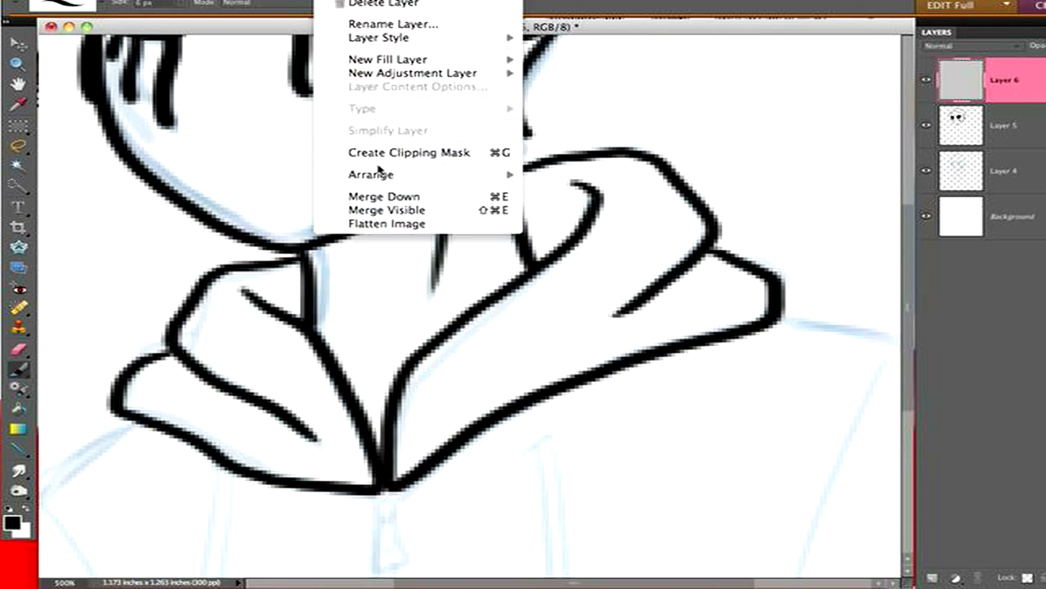
Step: Ink the right shoulder, the outer sleeve line and the armhole line of the hoodie
{"action": "scroll", "coordinate": [556, 310], "scroll_direction": "down", "scroll_amount": 4}
{"action": "scroll", "coordinate": [556, 310], "scroll_direction": "right", "scroll_amount": 4}
{"action": "scroll", "coordinate": [678, 172], "scroll_direction": "up", "scroll_amount": 1}
{"action": "mouse_move", "coordinate": [502, 121]}
{"action": "left_mouse_down"}
{"action": "mouse_move", "coordinate": [636, 144]}
{"action": "mouse_move", "coordinate": [712, 384]}
{"action": "left_mouse_up"}
{"action": "left_click_drag", "start_coordinate": [626, 149], "coordinate": [546, 370]}
Step: Ink the left shoulder, the outer sleeve line and the armhole line of the hoodie
{"action": "scroll", "coordinate": [724, 281], "scroll_direction": "down", "scroll_amount": 2}
{"action": "scroll", "coordinate": [724, 280], "scroll_direction": "left", "scroll_amount": 4}
{"action": "scroll", "coordinate": [724, 280], "scroll_direction": "up", "scroll_amount": 1}
{"action": "scroll", "coordinate": [724, 281], "scroll_direction": "left", "scroll_amount": 3}
{"action": "mouse_move", "coordinate": [480, 175]}
{"action": "left_mouse_down"}
{"action": "mouse_move", "coordinate": [385, 243]}
{"action": "mouse_move", "coordinate": [327, 454]}
{"action": "left_mouse_up"}
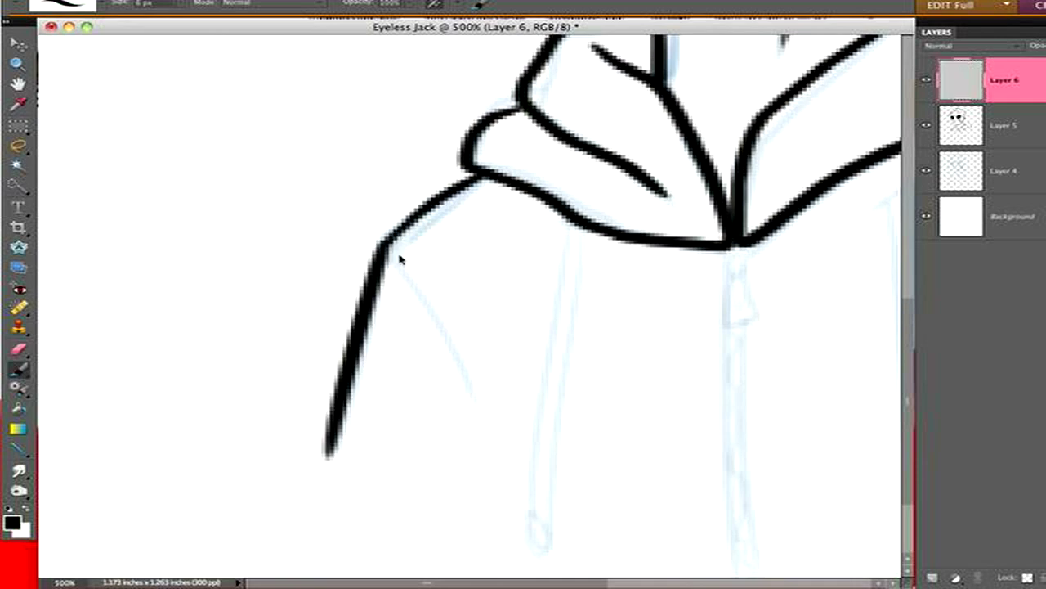
{"action": "left_click_drag", "start_coordinate": [385, 245], "coordinate": [479, 421]}
Step: Ink the hoodie's zipper with its pull, side lines and teeth below the collar
{"action": "scroll", "coordinate": [532, 264], "scroll_direction": "right", "scroll_amount": 4}
{"action": "scroll", "coordinate": [532, 264], "scroll_direction": "down", "scroll_amount": 2}
{"action": "scroll", "coordinate": [532, 264], "scroll_direction": "up", "scroll_amount": 1}
{"action": "mouse_move", "coordinate": [448, 145]}
{"action": "left_mouse_down"}
{"action": "mouse_move", "coordinate": [473, 164]}
{"action": "mouse_move", "coordinate": [481, 211]}
{"action": "mouse_move", "coordinate": [448, 215]}
{"action": "mouse_move", "coordinate": [451, 497]}
{"action": "left_mouse_up"}
{"action": "mouse_move", "coordinate": [471, 219]}
{"action": "left_mouse_down"}
{"action": "mouse_move", "coordinate": [488, 515]}
{"action": "mouse_move", "coordinate": [463, 352]}
{"action": "mouse_move", "coordinate": [472, 501]}
{"action": "left_mouse_up"}
Step: Ink the right drawstring of the hoodie with its knotted end
{"action": "scroll", "coordinate": [630, 167], "scroll_direction": "right", "scroll_amount": 4}
{"action": "scroll", "coordinate": [629, 166], "scroll_direction": "up", "scroll_amount": 2}
{"action": "mouse_move", "coordinate": [468, 181]}
{"action": "left_mouse_down"}
{"action": "mouse_move", "coordinate": [502, 167]}
{"action": "mouse_move", "coordinate": [502, 483]}
{"action": "left_mouse_up"}
{"action": "mouse_move", "coordinate": [506, 172]}
{"action": "left_mouse_down"}
{"action": "mouse_move", "coordinate": [522, 483]}
{"action": "mouse_move", "coordinate": [523, 470]}
{"action": "left_mouse_up"}
Step: Ink the left drawstring of the hoodie with its knotted end
{"action": "scroll", "coordinate": [528, 321], "scroll_direction": "left", "scroll_amount": 4}
{"action": "scroll", "coordinate": [528, 320], "scroll_direction": "down", "scroll_amount": 1}
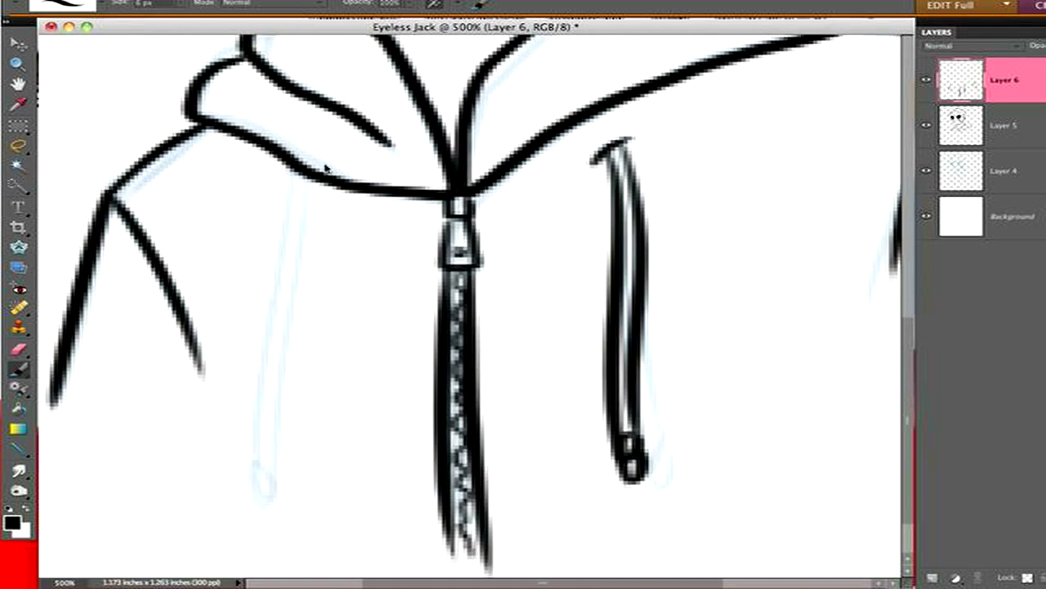
{"action": "left_click_drag", "start_coordinate": [298, 173], "coordinate": [278, 458]}
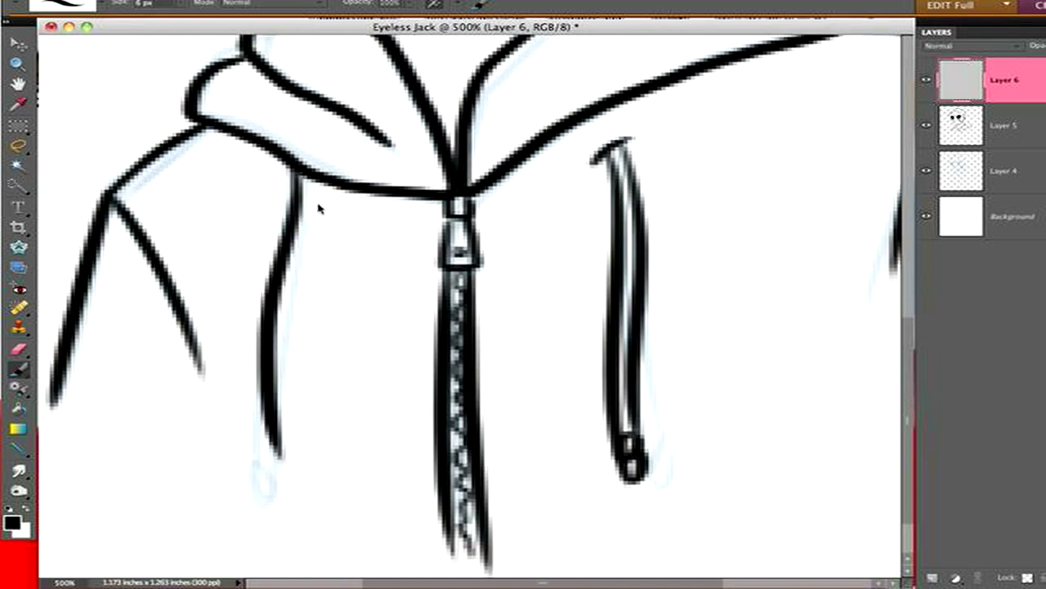
{"action": "left_click_drag", "start_coordinate": [319, 180], "coordinate": [300, 448]}
Step: Merge the hoodie line layer into the main line art and hide the blue sketch layer
{"action": "scroll", "coordinate": [545, 244], "scroll_direction": "up", "scroll_amount": 8}
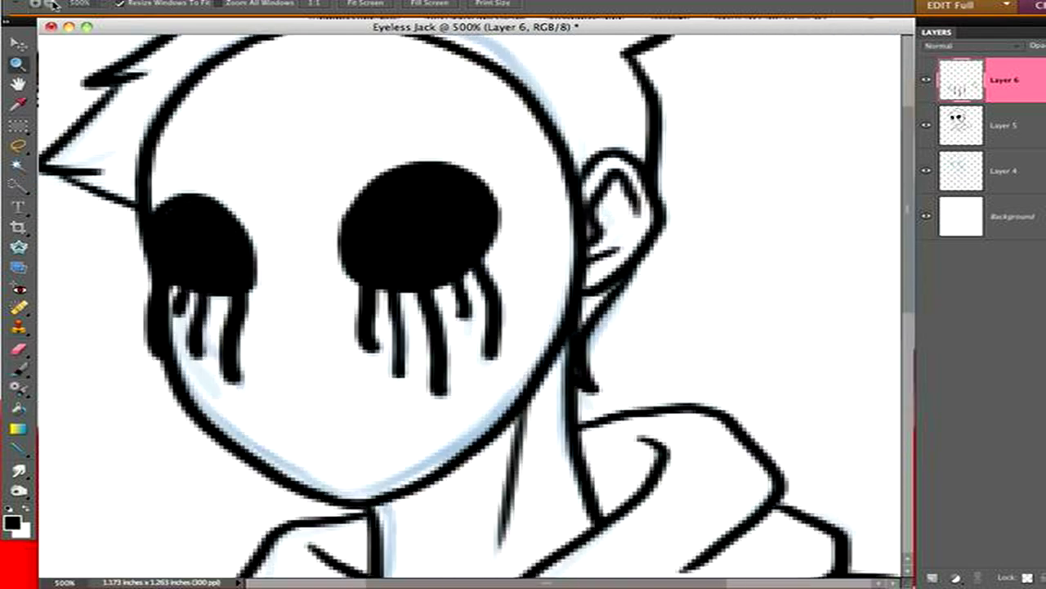
{"action": "key", "text": "z"}
{"action": "left_click", "coordinate": [489, 344], "text": "alt"}
{"action": "left_click", "coordinate": [489, 343], "text": "alt"}
{"action": "left_click", "coordinate": [488, 343], "text": "alt"}
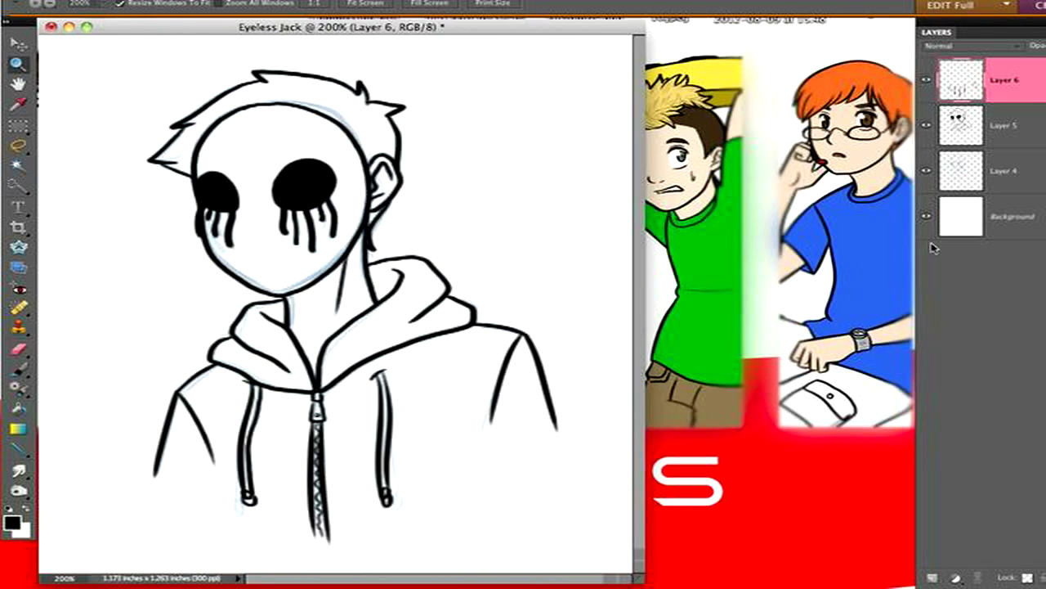
{"action": "key", "text": "ctrl+e"}
{"action": "key", "text": "b"}
{"action": "key", "text": "z"}
Step: Move the line art to the right and slightly down on the canvas, freeing the upper-left corner
{"action": "left_click", "coordinate": [166, 105]}
{"action": "left_click", "coordinate": [51, 71], "text": "alt"}
{"action": "double_click", "coordinate": [18, 62]}
{"action": "left_click", "coordinate": [16, 42]}
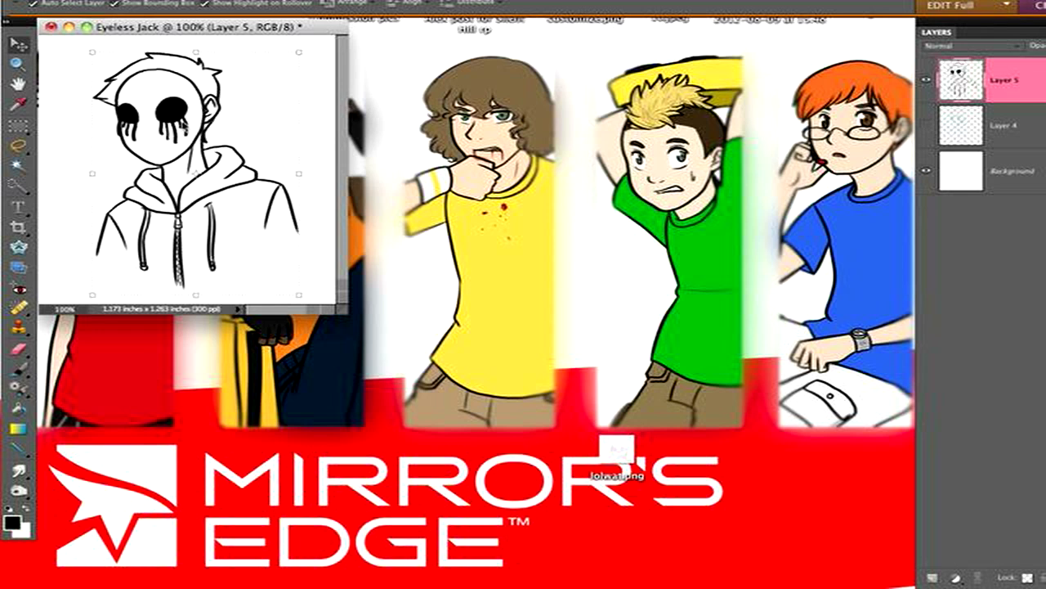
Step: Handwrite the word "Eyeless" in black in the upper-left corner of the canvas
{"action": "key", "text": "z"}
{"action": "left_click", "coordinate": [200, 130]}
{"action": "left_click", "coordinate": [200, 130]}
{"action": "left_click", "coordinate": [201, 129]}
{"action": "key", "text": "b"}
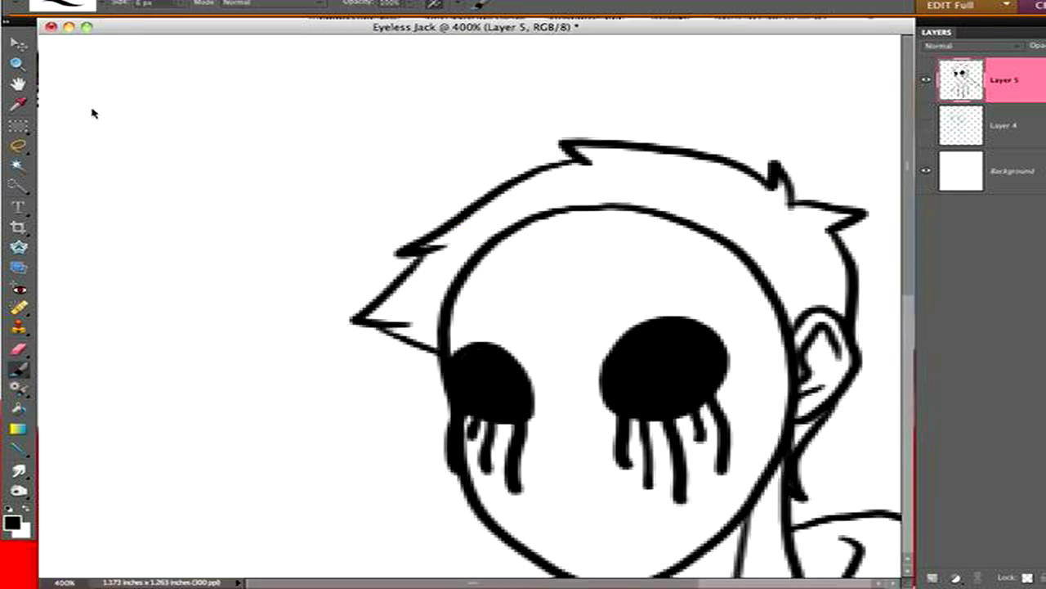
{"action": "left_click_drag", "start_coordinate": [131, 68], "coordinate": [100, 192]}
{"action": "left_click_drag", "start_coordinate": [98, 152], "coordinate": [131, 126]}
{"action": "left_click_drag", "start_coordinate": [97, 194], "coordinate": [170, 160]}
{"action": "left_click_drag", "start_coordinate": [188, 118], "coordinate": [160, 225]}
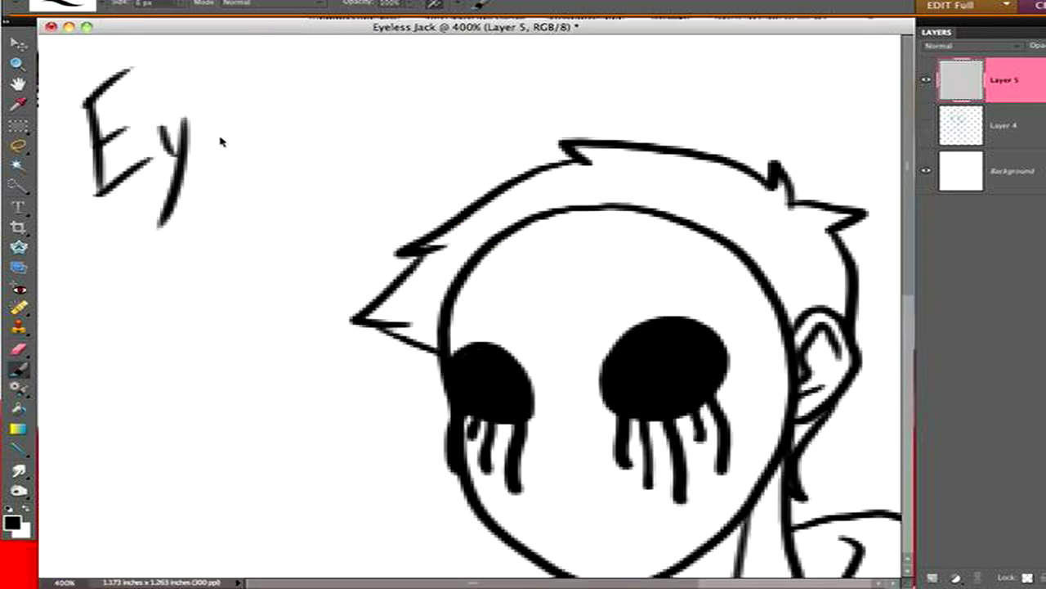
{"action": "left_click_drag", "start_coordinate": [197, 176], "coordinate": [227, 194]}
{"action": "left_click_drag", "start_coordinate": [258, 63], "coordinate": [236, 151]}
{"action": "left_click_drag", "start_coordinate": [266, 119], "coordinate": [302, 139]}
{"action": "left_click_drag", "start_coordinate": [343, 82], "coordinate": [308, 135]}
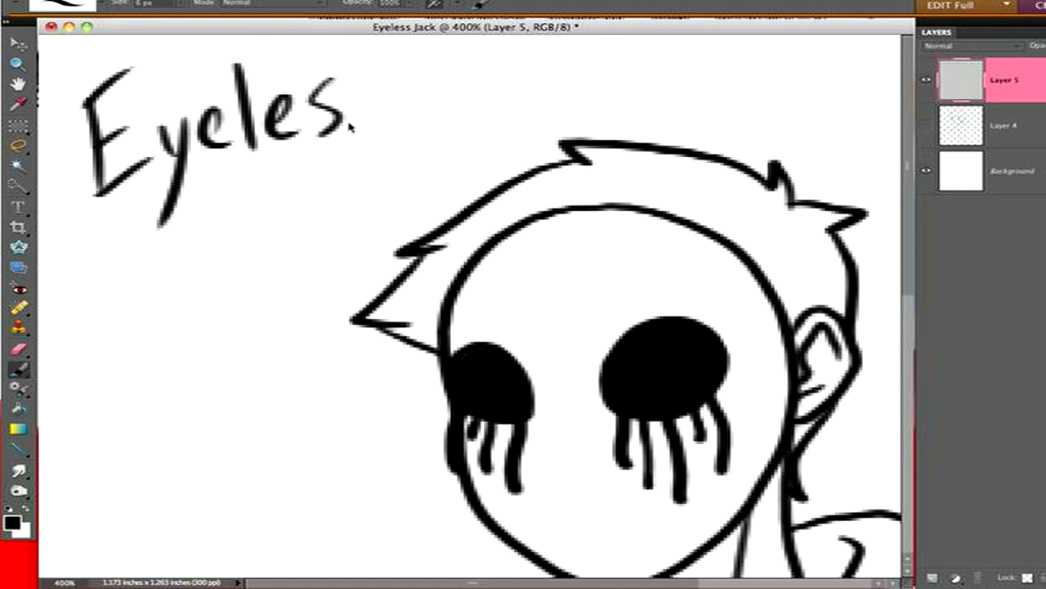
Step: Handwrite the word "Jack" in black below "Eyeless"
{"action": "scroll", "coordinate": [119, 244], "scroll_direction": "down", "scroll_amount": 3}
{"action": "left_click_drag", "start_coordinate": [69, 229], "coordinate": [147, 182]}
{"action": "left_click_drag", "start_coordinate": [105, 204], "coordinate": [92, 303]}
{"action": "left_click_drag", "start_coordinate": [181, 260], "coordinate": [195, 284]}
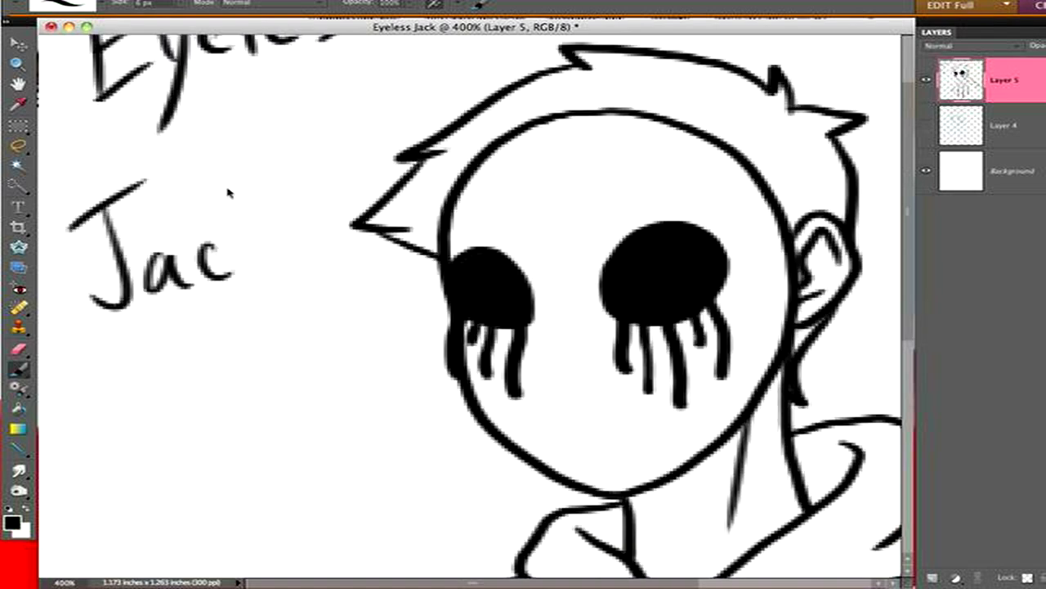
{"action": "left_click_drag", "start_coordinate": [245, 186], "coordinate": [230, 279]}
{"action": "left_click_drag", "start_coordinate": [282, 233], "coordinate": [285, 271]}
Step: Add a new empty layer above the line art for colouring
{"action": "key", "text": "z"}
{"action": "left_click", "coordinate": [151, 78], "text": "alt"}
{"action": "left_click", "coordinate": [150, 79], "text": "alt"}
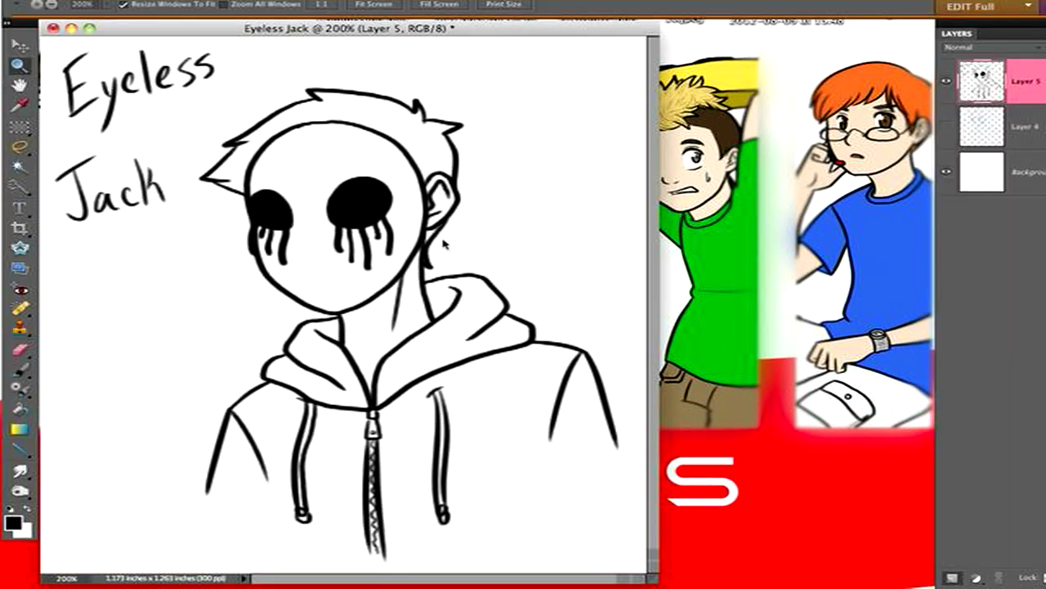
{"action": "key", "text": "ctrl+shift+alt+n"}
{"action": "key", "text": "b"}
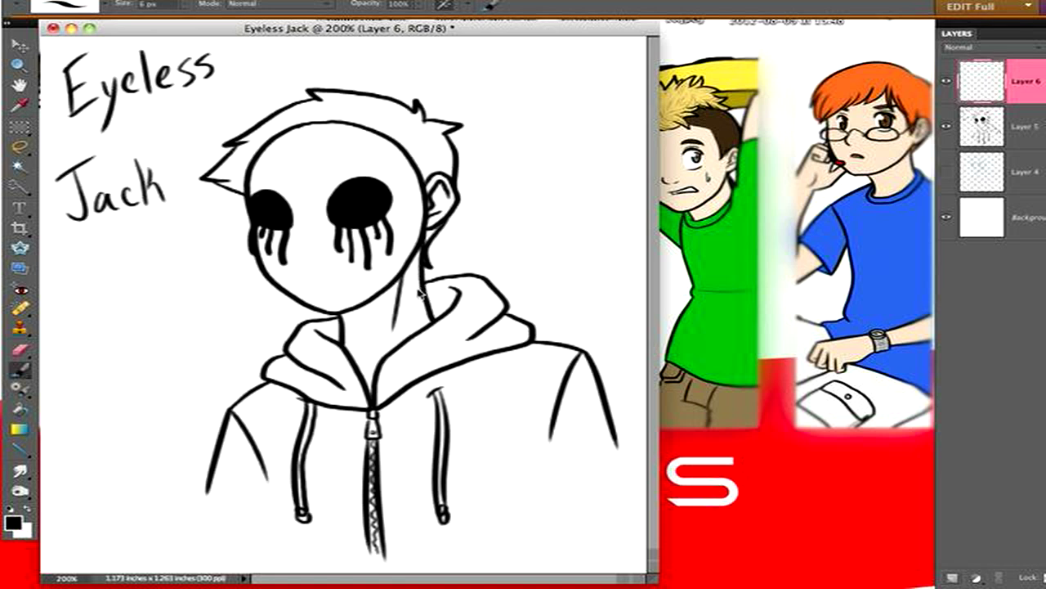
Step: Fill the Background layer with the muted brown #7d6060
{"action": "left_click", "coordinate": [13, 521]}
{"action": "left_click", "coordinate": [221, 373]}
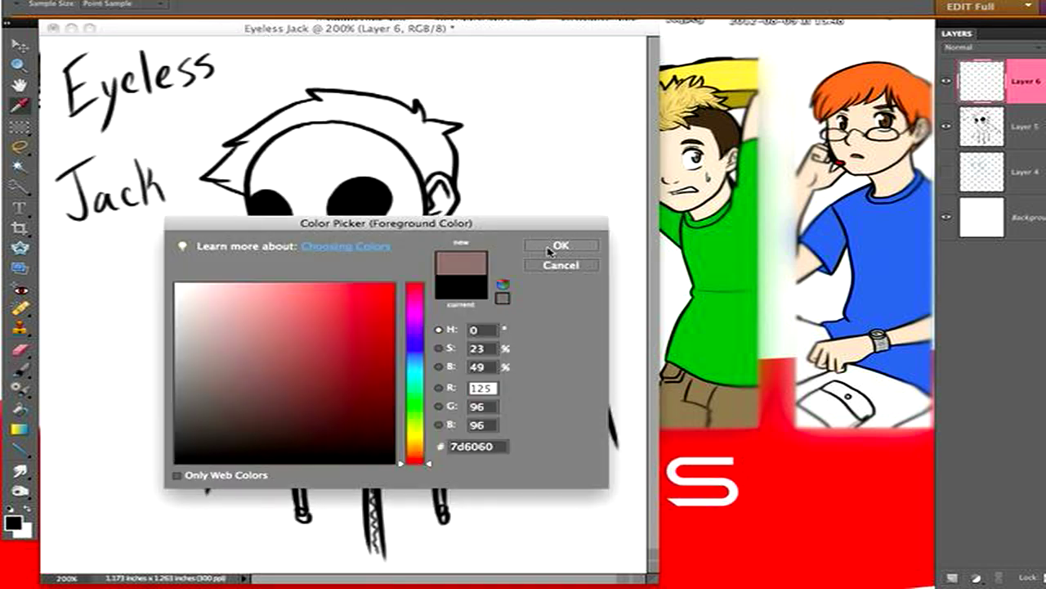
{"action": "left_click", "coordinate": [558, 248]}
{"action": "left_click", "coordinate": [22, 402]}
{"action": "key", "text": "alt+comma"}
{"action": "key", "text": "alt+BackSpace"}
{"action": "key", "text": "alt+period"}
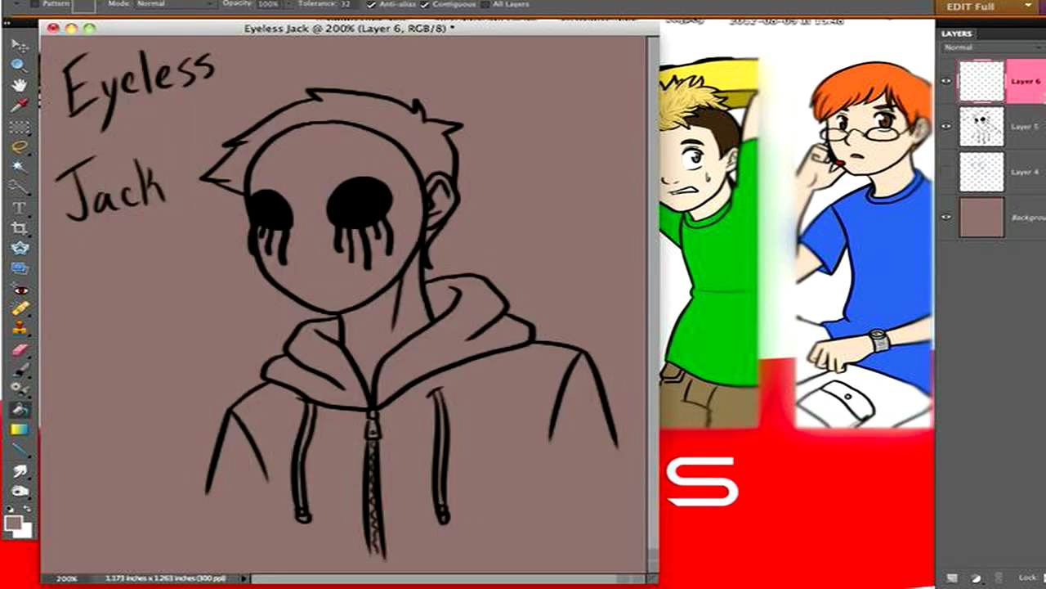
Step: Move the empty colour layer below the line art and choose a medium blue as the foreground colour
{"action": "left_click_drag", "start_coordinate": [932, 187], "coordinate": [981, 155]}
{"action": "left_click", "coordinate": [12, 521]}
{"action": "left_click", "coordinate": [417, 361]}
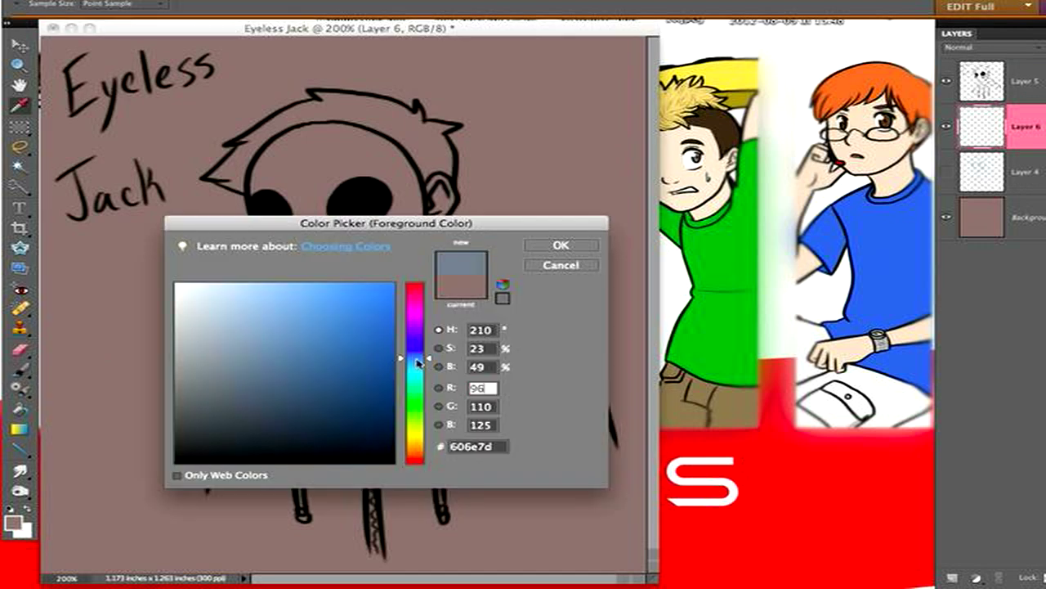
{"action": "left_click", "coordinate": [340, 338]}
{"action": "left_click", "coordinate": [561, 245]}
Step: Paint the whole mask face solid blue inside its outline and ready the Eraser for the edges
{"action": "key", "text": "z"}
{"action": "left_click", "coordinate": [486, 314]}
{"action": "left_click", "coordinate": [485, 315]}
{"action": "key", "text": "b"}
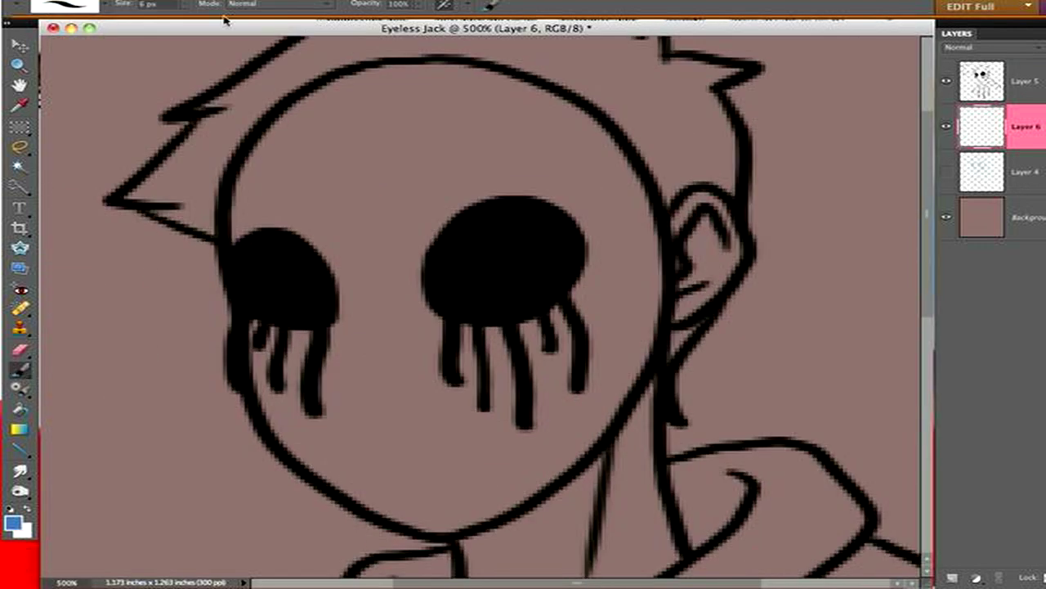
{"action": "mouse_move", "coordinate": [425, 248]}
{"action": "left_mouse_down"}
{"action": "mouse_move", "coordinate": [323, 235]}
{"action": "mouse_move", "coordinate": [565, 221]}
{"action": "mouse_move", "coordinate": [423, 300]}
{"action": "mouse_move", "coordinate": [280, 328]}
{"action": "mouse_move", "coordinate": [275, 372]}
{"action": "mouse_move", "coordinate": [313, 432]}
{"action": "mouse_move", "coordinate": [501, 372]}
{"action": "mouse_move", "coordinate": [572, 405]}
{"action": "mouse_move", "coordinate": [636, 265]}
{"action": "mouse_move", "coordinate": [439, 148]}
{"action": "mouse_move", "coordinate": [258, 245]}
{"action": "mouse_move", "coordinate": [262, 159]}
{"action": "mouse_move", "coordinate": [377, 76]}
{"action": "mouse_move", "coordinate": [429, 125]}
{"action": "mouse_move", "coordinate": [646, 263]}
{"action": "mouse_move", "coordinate": [530, 103]}
{"action": "mouse_move", "coordinate": [469, 97]}
{"action": "mouse_move", "coordinate": [457, 70]}
{"action": "mouse_move", "coordinate": [584, 256]}
{"action": "mouse_move", "coordinate": [320, 450]}
{"action": "mouse_move", "coordinate": [388, 495]}
{"action": "mouse_move", "coordinate": [533, 460]}
{"action": "left_mouse_up"}
{"action": "left_click", "coordinate": [20, 349]}
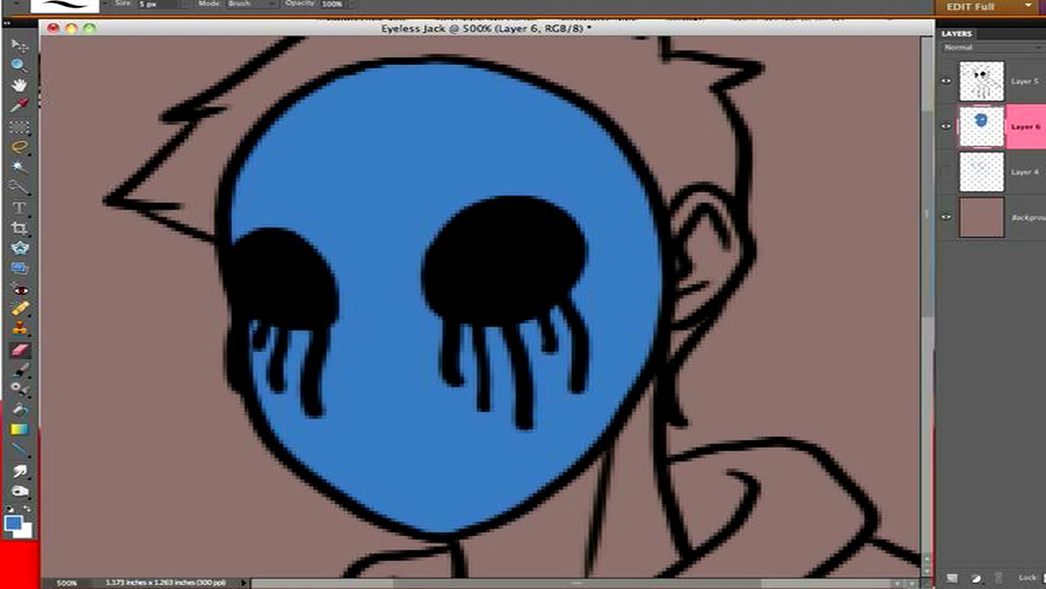
Step: Set up the Brush for shading with a softer 18 px preset and a slightly darker blue
{"action": "key", "text": "b"}
{"action": "right_click", "coordinate": [257, 138]}
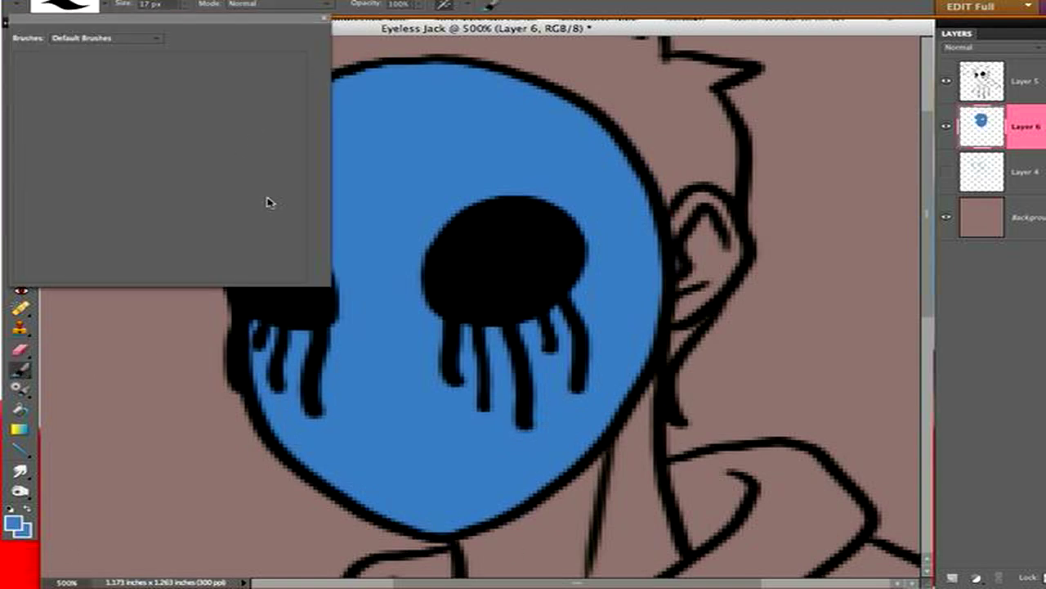
{"action": "left_click", "coordinate": [211, 51]}
{"action": "left_click", "coordinate": [14, 522]}
{"action": "left_click", "coordinate": [561, 243]}
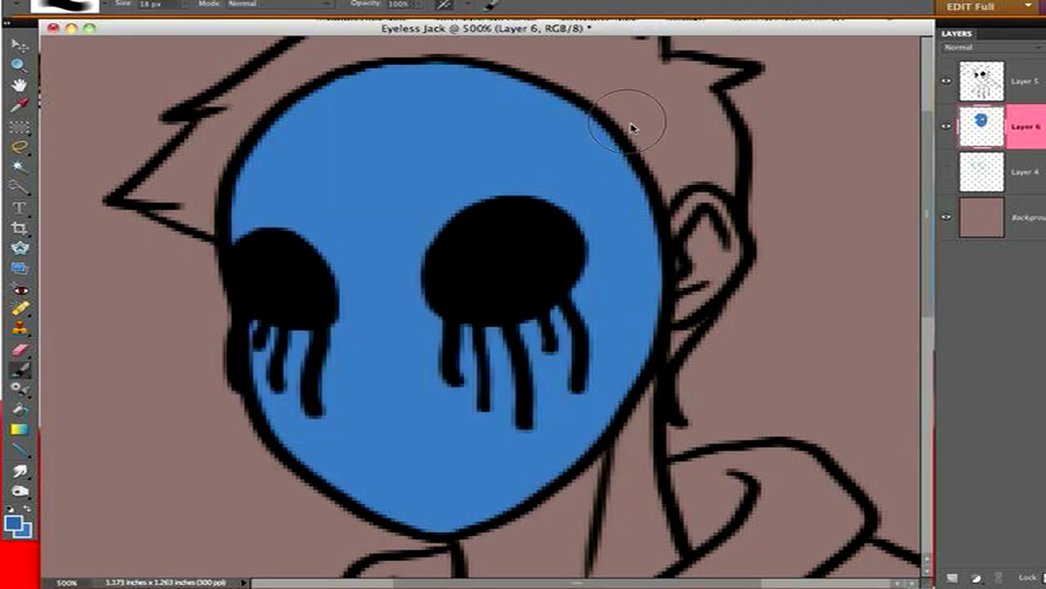
Step: Shade the right side, chin and upper forehead of the mask with soft darker blue strokes
{"action": "left_click_drag", "start_coordinate": [556, 94], "coordinate": [658, 376]}
{"action": "left_click_drag", "start_coordinate": [629, 270], "coordinate": [441, 515]}
{"action": "left_click_drag", "start_coordinate": [573, 406], "coordinate": [409, 499]}
{"action": "left_click_drag", "start_coordinate": [605, 237], "coordinate": [451, 89]}
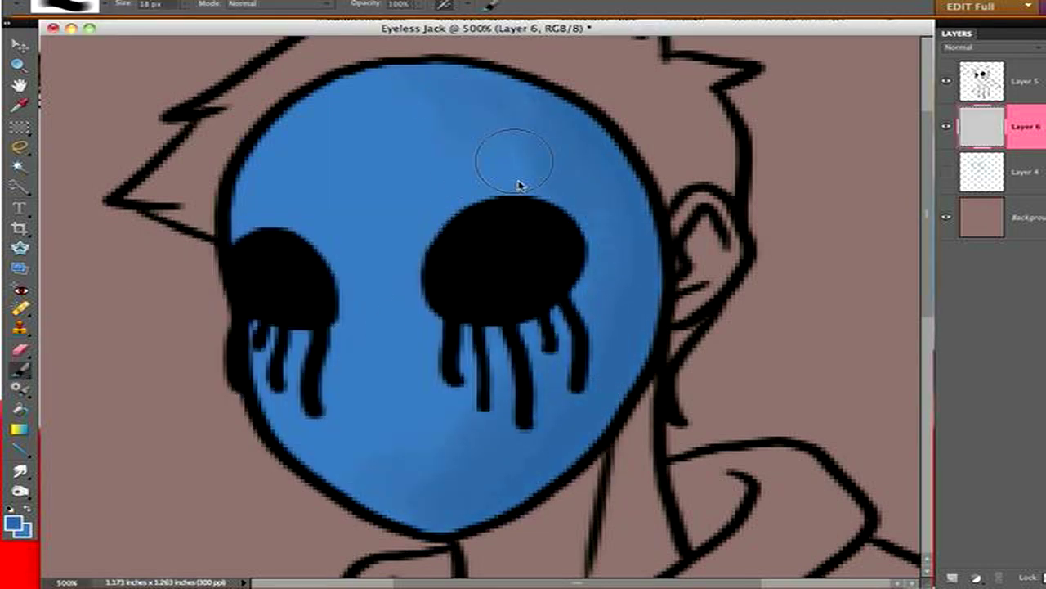
{"action": "mouse_move", "coordinate": [549, 248]}
{"action": "left_mouse_down"}
{"action": "mouse_move", "coordinate": [301, 311]}
{"action": "mouse_move", "coordinate": [492, 313]}
{"action": "mouse_move", "coordinate": [421, 533]}
{"action": "left_mouse_up"}
{"action": "mouse_move", "coordinate": [505, 280]}
{"action": "left_mouse_down"}
{"action": "mouse_move", "coordinate": [442, 147]}
{"action": "mouse_move", "coordinate": [500, 101]}
{"action": "left_mouse_up"}
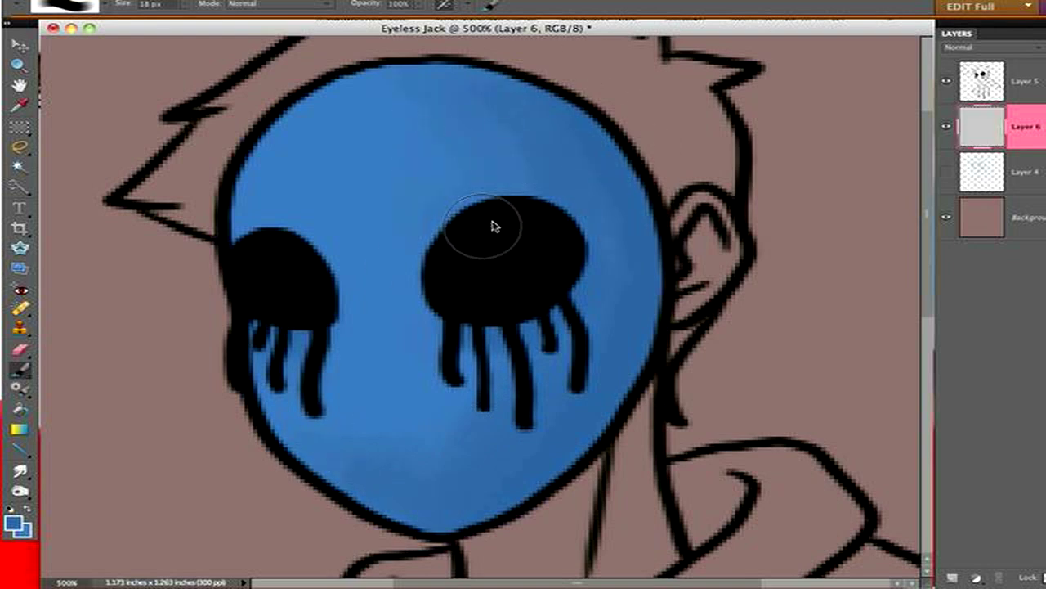
Step: Deepen the shading along the mask's right edge with an even darker blue, and reduce the brush to 11 px
{"action": "left_click", "coordinate": [13, 522]}
{"action": "left_click", "coordinate": [364, 412]}
{"action": "left_click", "coordinate": [560, 244]}
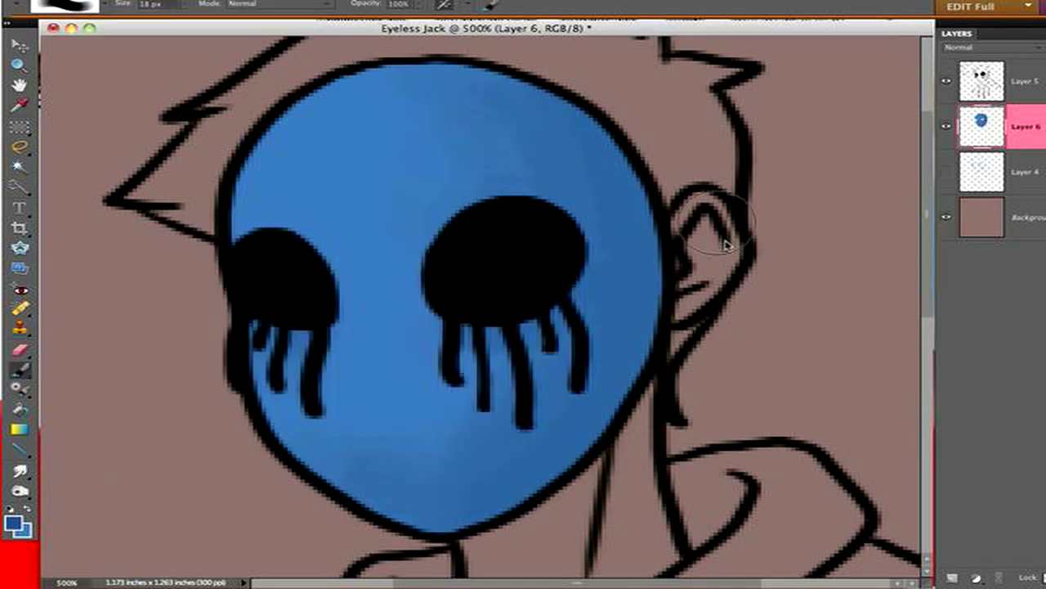
{"action": "mouse_move", "coordinate": [662, 80]}
{"action": "left_mouse_down"}
{"action": "mouse_move", "coordinate": [641, 217]}
{"action": "mouse_move", "coordinate": [572, 444]}
{"action": "left_mouse_up"}
{"action": "left_click", "coordinate": [188, 18]}
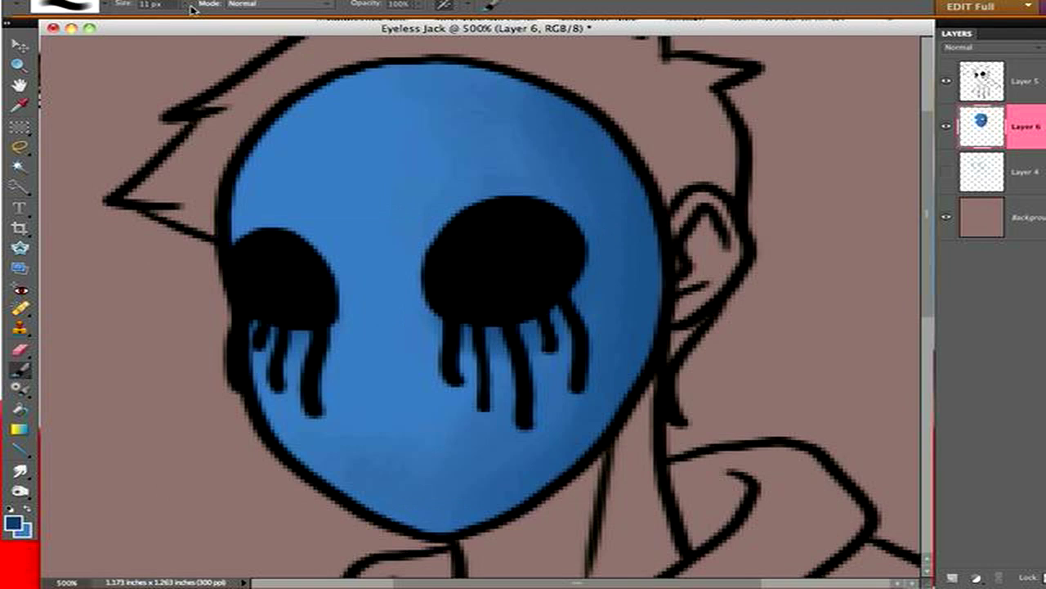
Step: Darken the mask's lower right edge with a 21 px brush and choose a lighter blue for the highlights
{"action": "left_click_drag", "start_coordinate": [193, 10], "coordinate": [201, 25]}
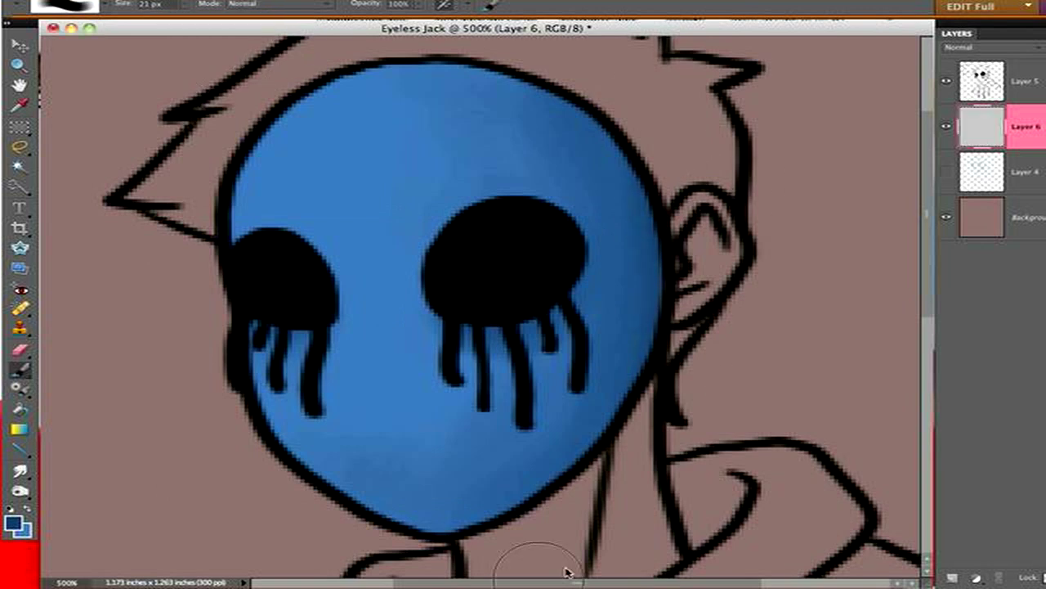
{"action": "key", "text": "i"}
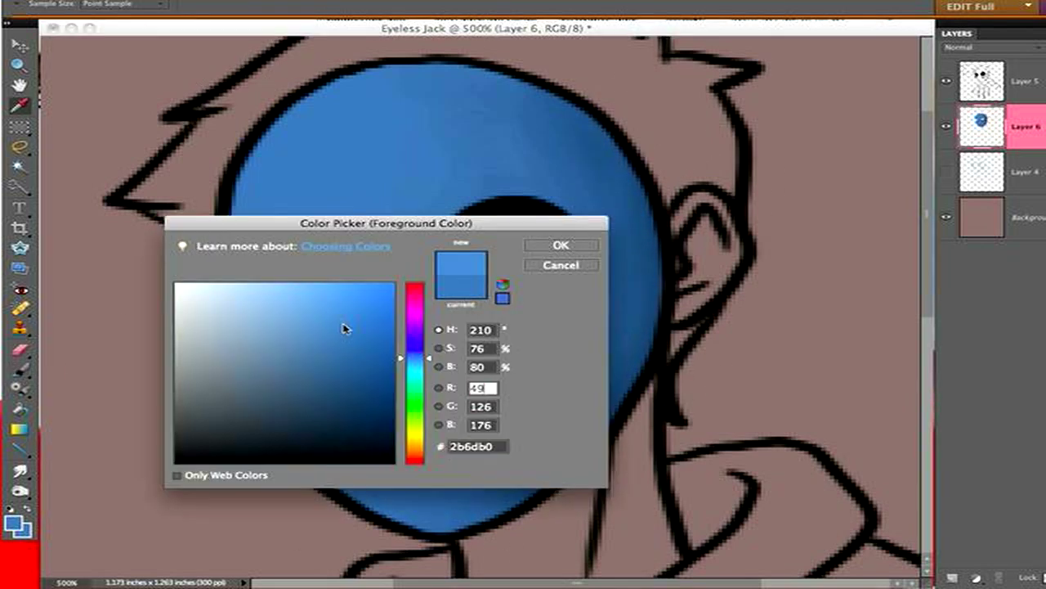
{"action": "key", "text": "Return"}
{"action": "key", "text": "b"}
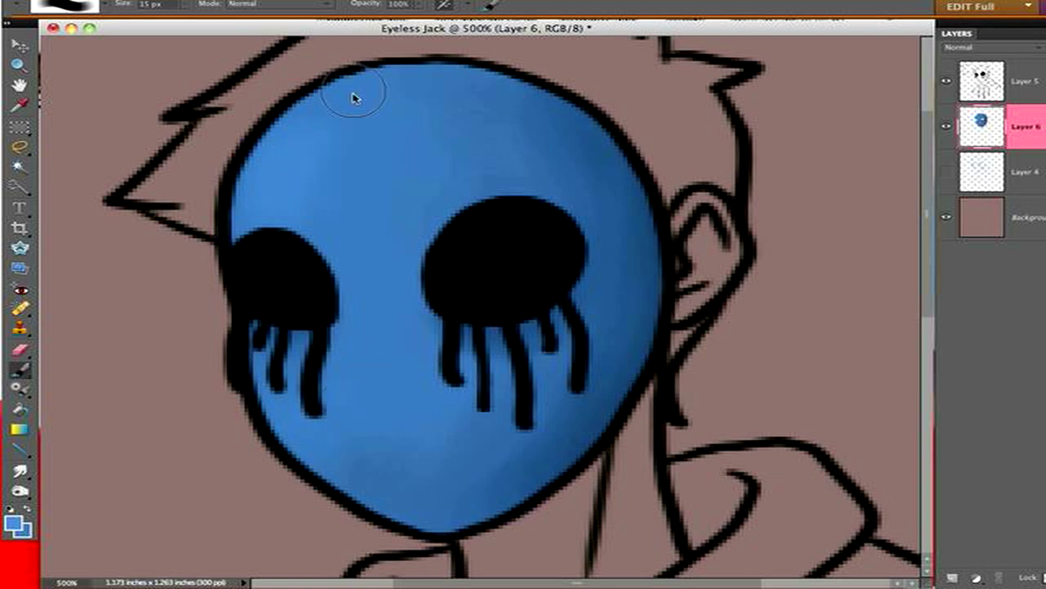
Step: Brush a soft, even lighter blue highlight onto the upper left of the mask's forehead, reducing the brush to 9 px
{"action": "left_click", "coordinate": [14, 522]}
{"action": "key", "text": "Return"}
{"action": "left_click_drag", "start_coordinate": [181, 5], "coordinate": [180, 25]}
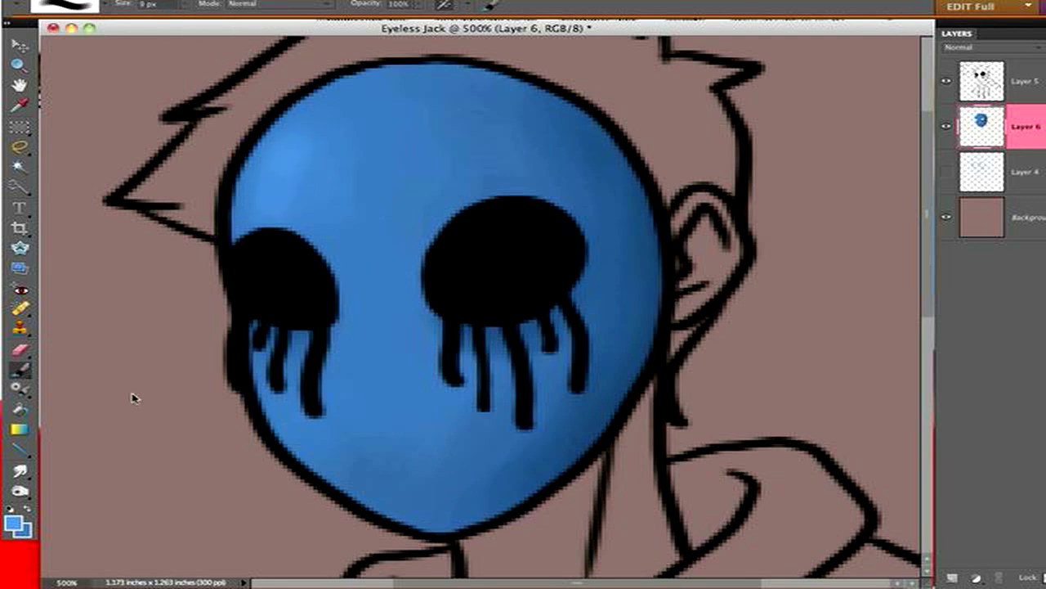
{"action": "left_click", "coordinate": [437, 1]}
{"action": "left_click", "coordinate": [670, 98]}
{"action": "left_click_drag", "start_coordinate": [677, 286], "coordinate": [668, 291]}
{"action": "key", "text": "Return"}
Step: Add a new layer beneath the mask colour layer and set the brush to a hard tip in dark brown
{"action": "left_click", "coordinate": [977, 168]}
{"action": "key", "text": "ctrl+shift+alt+n"}
{"action": "key", "text": "d"}
{"action": "left_click", "coordinate": [491, 4]}
{"action": "left_click", "coordinate": [12, 522]}
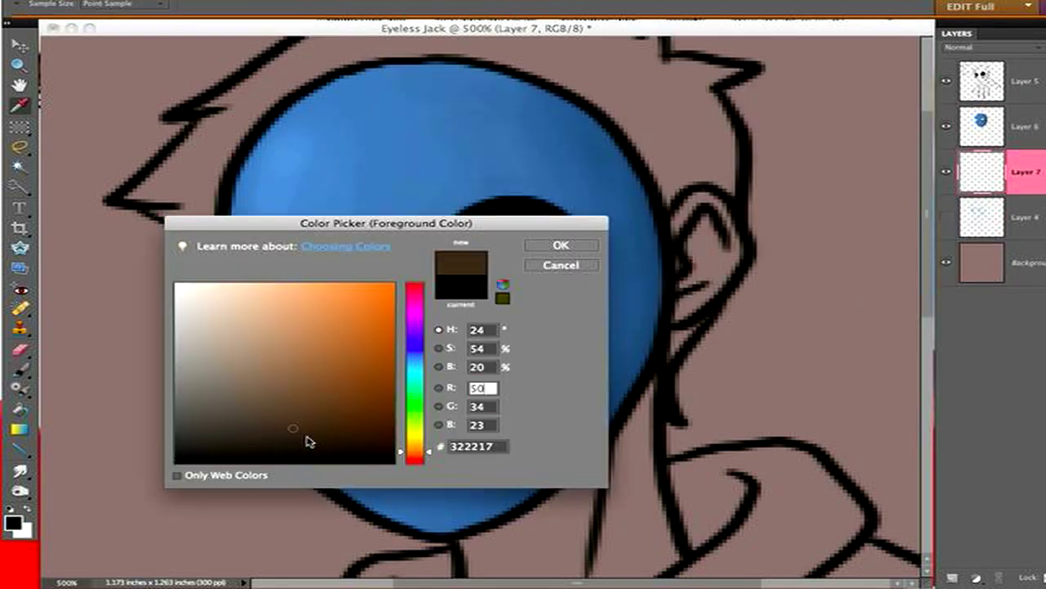
{"action": "left_click", "coordinate": [309, 439]}
{"action": "key", "text": "Return"}
Step: Paint all of the hair flat dark brown inside its outline with the 9 px brush
{"action": "scroll", "coordinate": [678, 344], "scroll_direction": "up", "scroll_amount": 3}
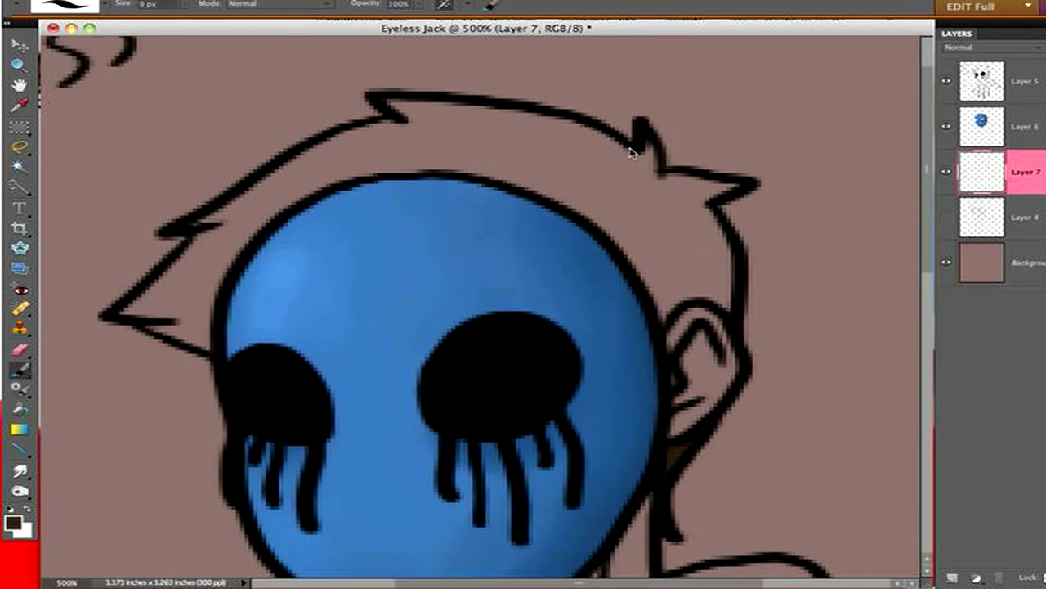
{"action": "mouse_move", "coordinate": [706, 292]}
{"action": "left_mouse_down"}
{"action": "mouse_move", "coordinate": [699, 224]}
{"action": "mouse_move", "coordinate": [697, 262]}
{"action": "mouse_move", "coordinate": [663, 278]}
{"action": "mouse_move", "coordinate": [600, 212]}
{"action": "mouse_move", "coordinate": [519, 179]}
{"action": "mouse_move", "coordinate": [247, 277]}
{"action": "mouse_move", "coordinate": [255, 193]}
{"action": "mouse_move", "coordinate": [190, 268]}
{"action": "left_mouse_up"}
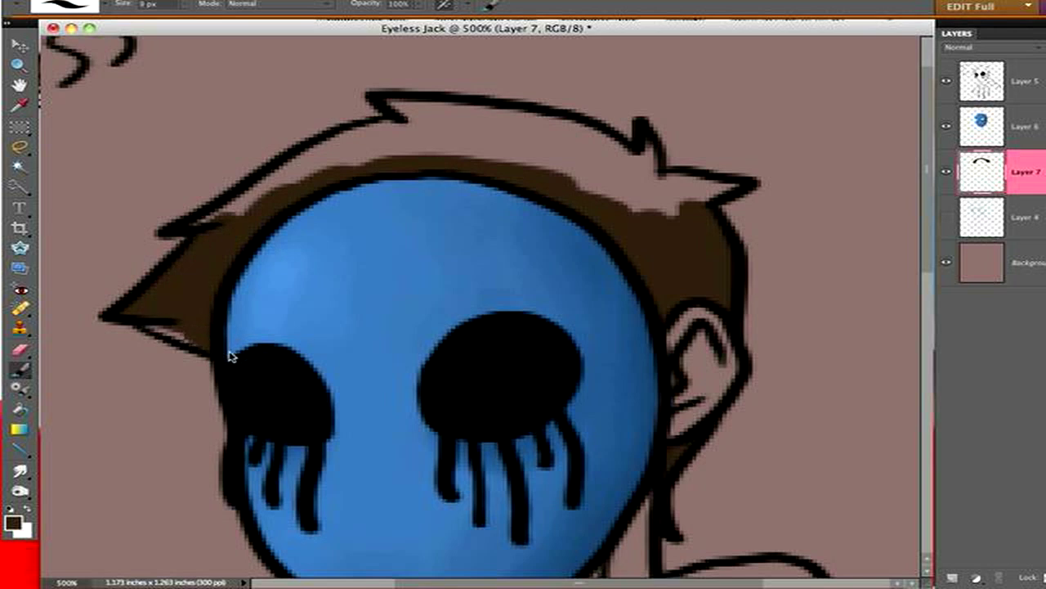
{"action": "left_click_drag", "start_coordinate": [404, 148], "coordinate": [347, 164]}
{"action": "mouse_move", "coordinate": [417, 151]}
{"action": "left_mouse_down"}
{"action": "mouse_move", "coordinate": [591, 199]}
{"action": "mouse_move", "coordinate": [409, 109]}
{"action": "mouse_move", "coordinate": [654, 199]}
{"action": "mouse_move", "coordinate": [493, 128]}
{"action": "left_mouse_up"}
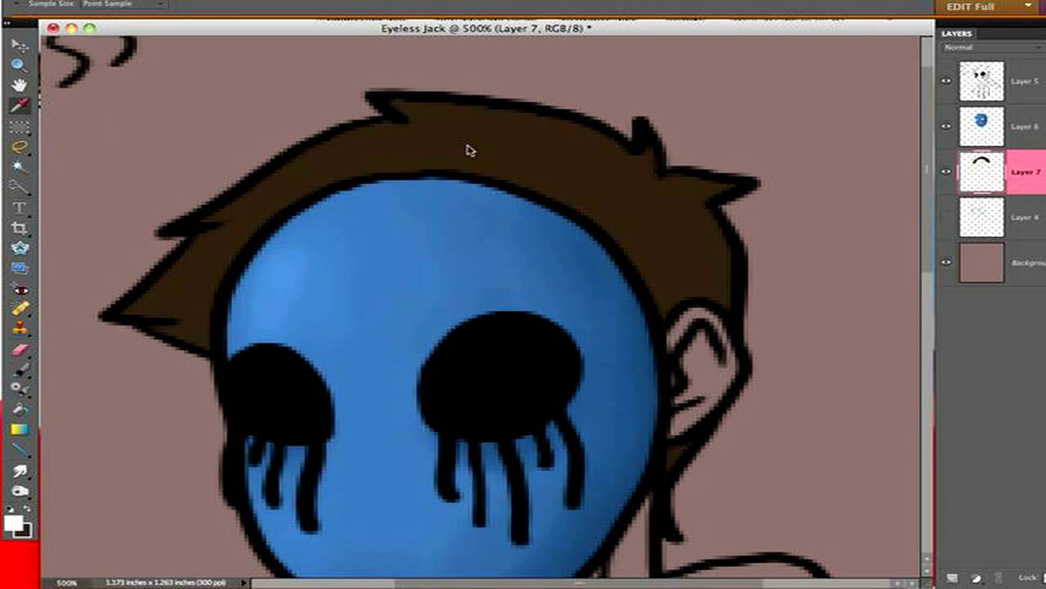
Step: Shade the hair above the ear in a darker brown using a soft brush preset at about 14 px
{"action": "right_click", "coordinate": [110, 122]}
{"action": "double_click", "coordinate": [221, 106]}
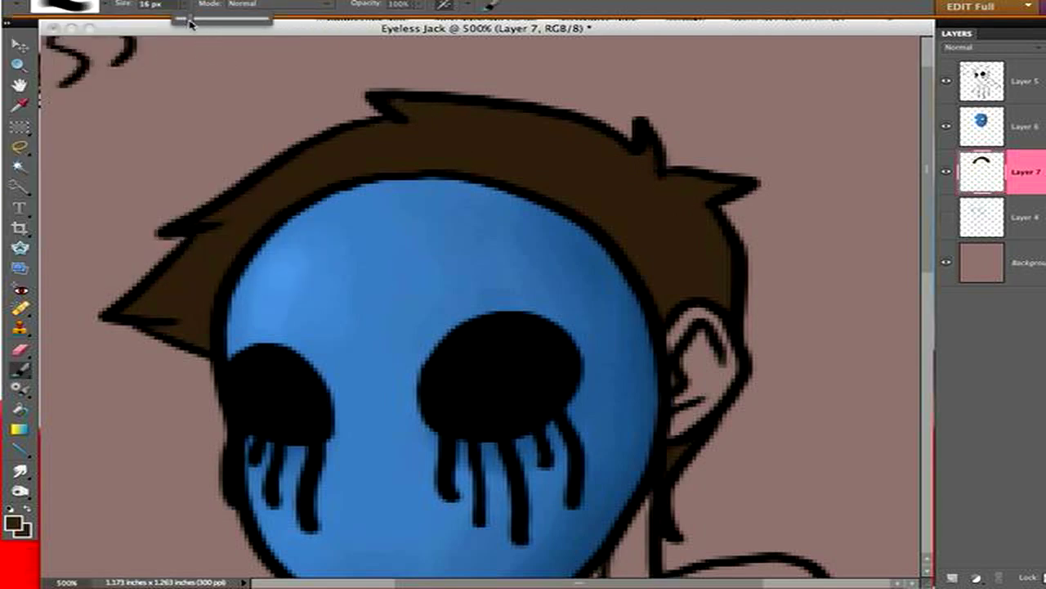
{"action": "left_click", "coordinate": [13, 520]}
{"action": "left_click", "coordinate": [550, 247]}
{"action": "scroll", "coordinate": [689, 322], "scroll_direction": "down", "scroll_amount": 3}
{"action": "scroll", "coordinate": [689, 321], "scroll_direction": "right", "scroll_amount": 3}
{"action": "scroll", "coordinate": [689, 321], "scroll_direction": "up", "scroll_amount": 3}
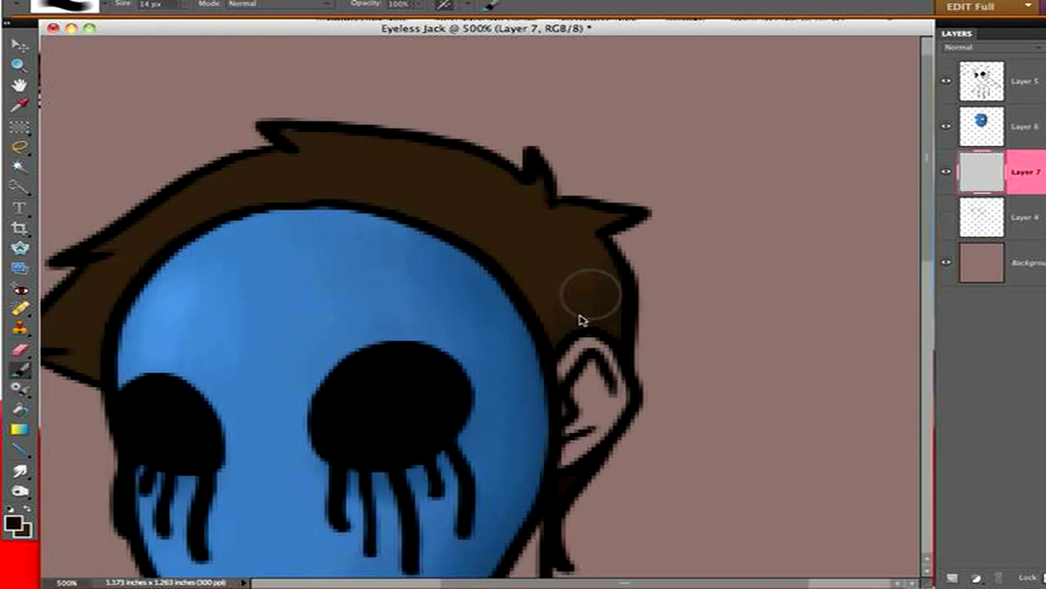
{"action": "scroll", "coordinate": [497, 285], "scroll_direction": "left", "scroll_amount": 2}
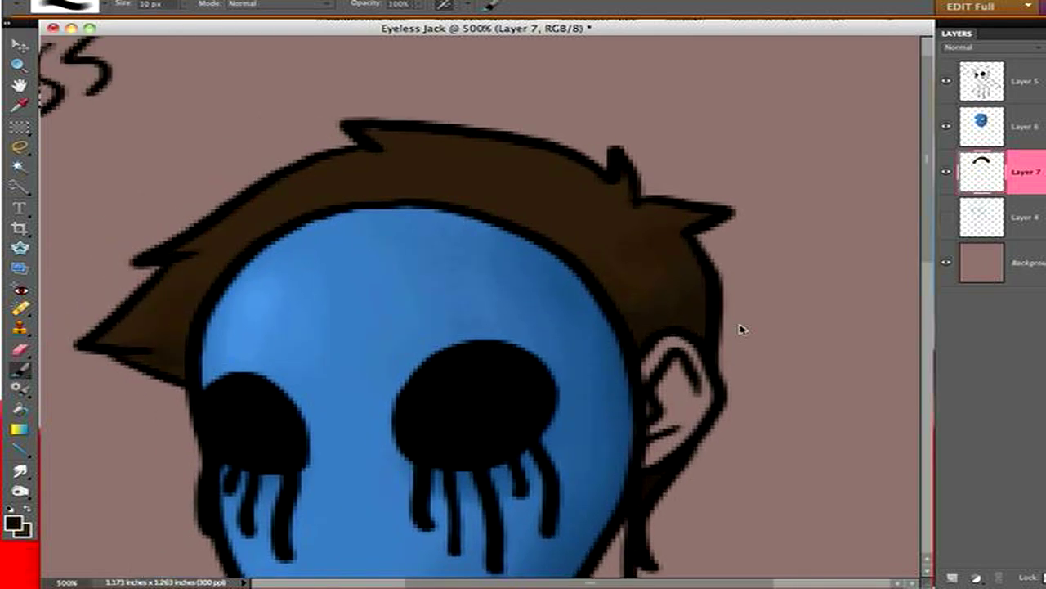
Step: Deepen the hair shading around the ear and nape with near-black brown and a 10 px brush
{"action": "left_click", "coordinate": [13, 520]}
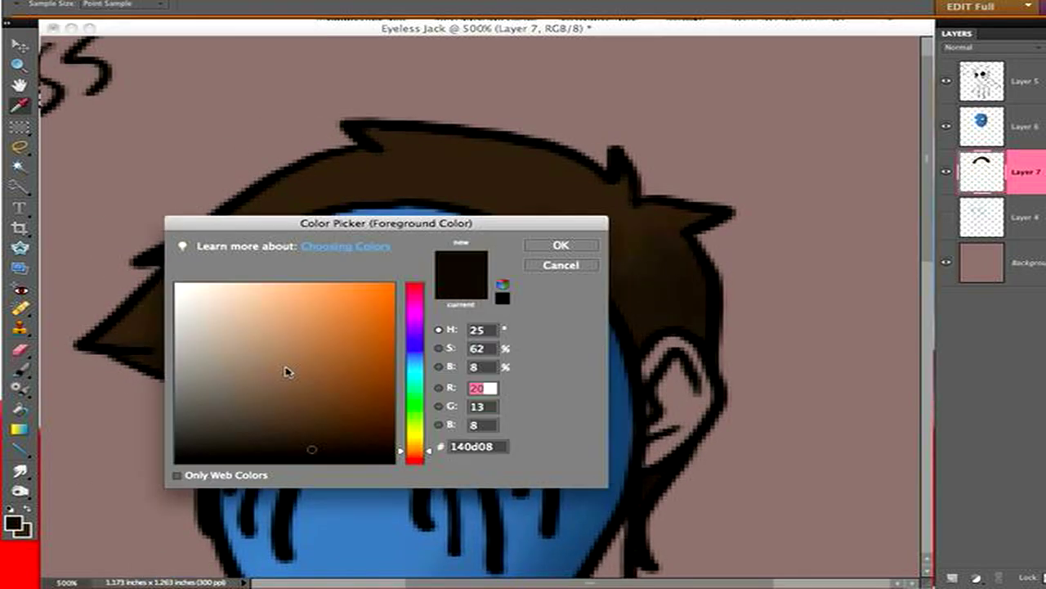
{"action": "left_click", "coordinate": [561, 245]}
{"action": "scroll", "coordinate": [658, 364], "scroll_direction": "down", "scroll_amount": 2}
{"action": "scroll", "coordinate": [658, 364], "scroll_direction": "right", "scroll_amount": 2}
{"action": "scroll", "coordinate": [282, 308], "scroll_direction": "up", "scroll_amount": 3}
{"action": "scroll", "coordinate": [282, 307], "scroll_direction": "left", "scroll_amount": 3}
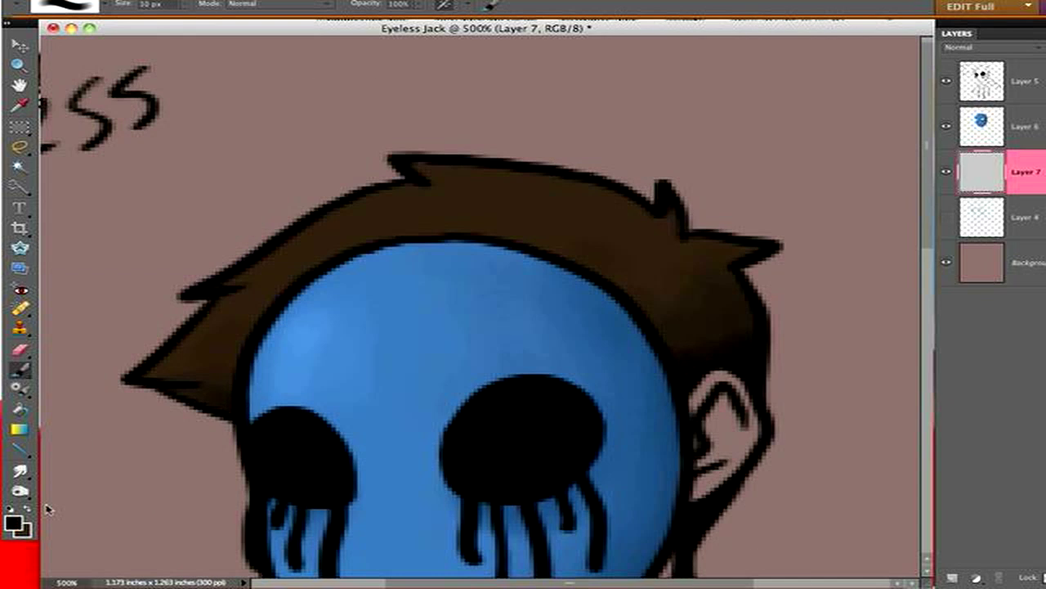
Step: Add soft lighter brown highlights along the top of the hair, using the brush at 6 px and then 10 px
{"action": "left_click", "coordinate": [14, 520]}
{"action": "left_click", "coordinate": [559, 264]}
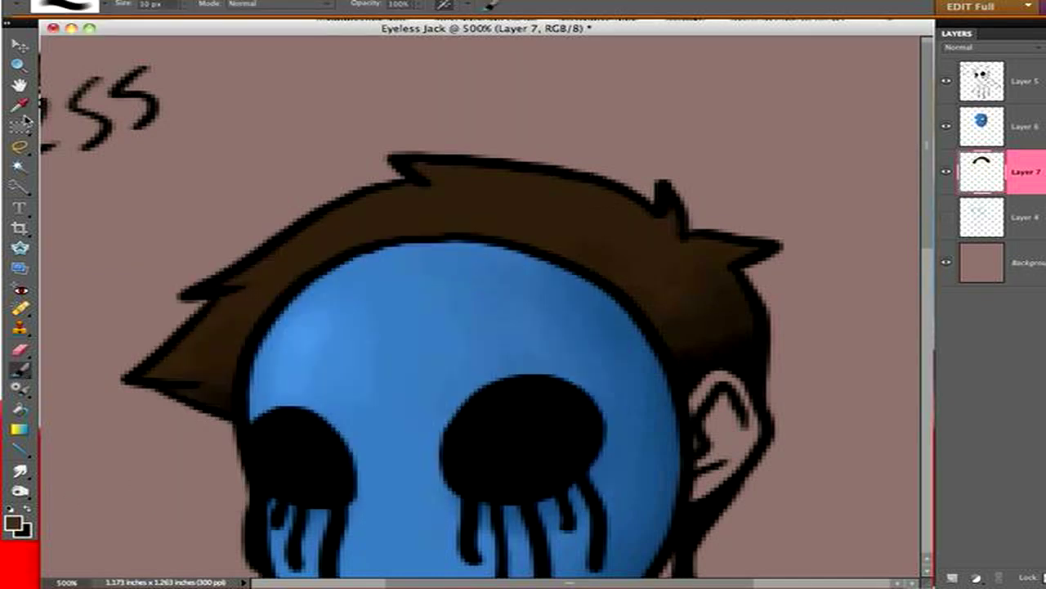
{"action": "left_click_drag", "start_coordinate": [185, 22], "coordinate": [182, 21]}
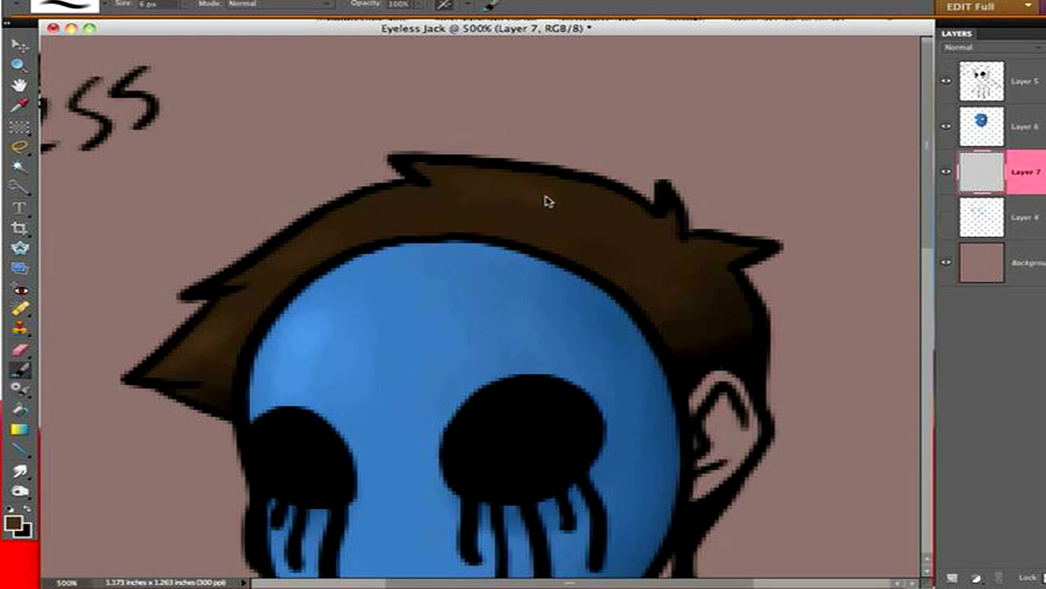
{"action": "key", "text": "bracketright"}
{"action": "key", "text": "bracketright"}
{"action": "key", "text": "bracketright"}
{"action": "key", "text": "bracketright"}
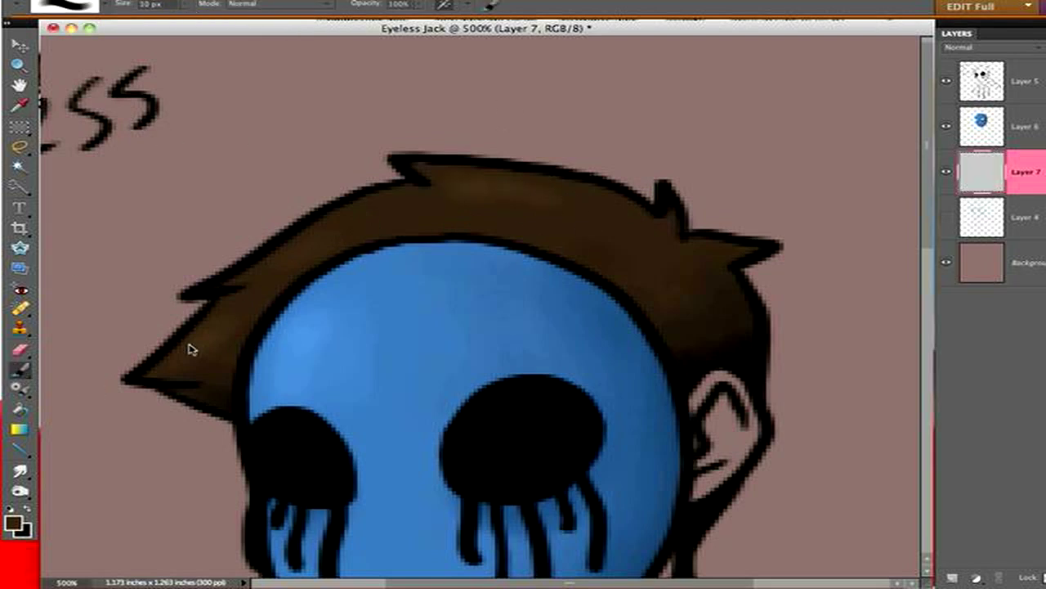
{"action": "left_click", "coordinate": [429, 2]}
{"action": "left_click", "coordinate": [666, 102]}
{"action": "left_click", "coordinate": [875, 93]}
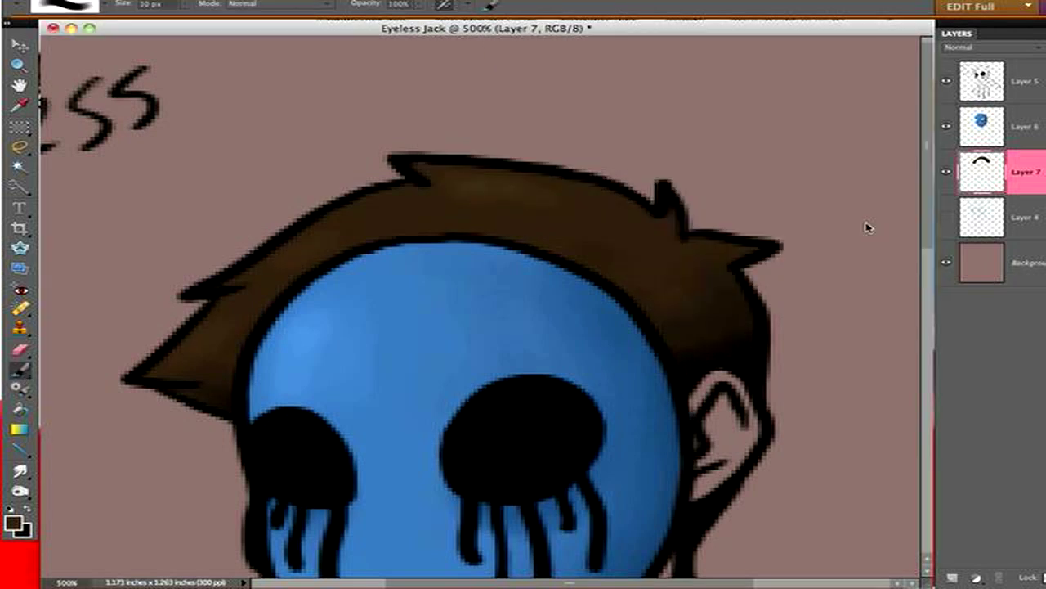
Step: Add a new layer beneath the hair layer and set a hard 10 px brush to dark grey for the skin
{"action": "left_click", "coordinate": [981, 217]}
{"action": "key", "text": "ctrl+shift+alt+n"}
{"action": "scroll", "coordinate": [544, 229], "scroll_direction": "down", "scroll_amount": 5}
{"action": "key", "text": "b"}
{"action": "left_click", "coordinate": [497, 3]}
{"action": "left_click", "coordinate": [445, 4]}
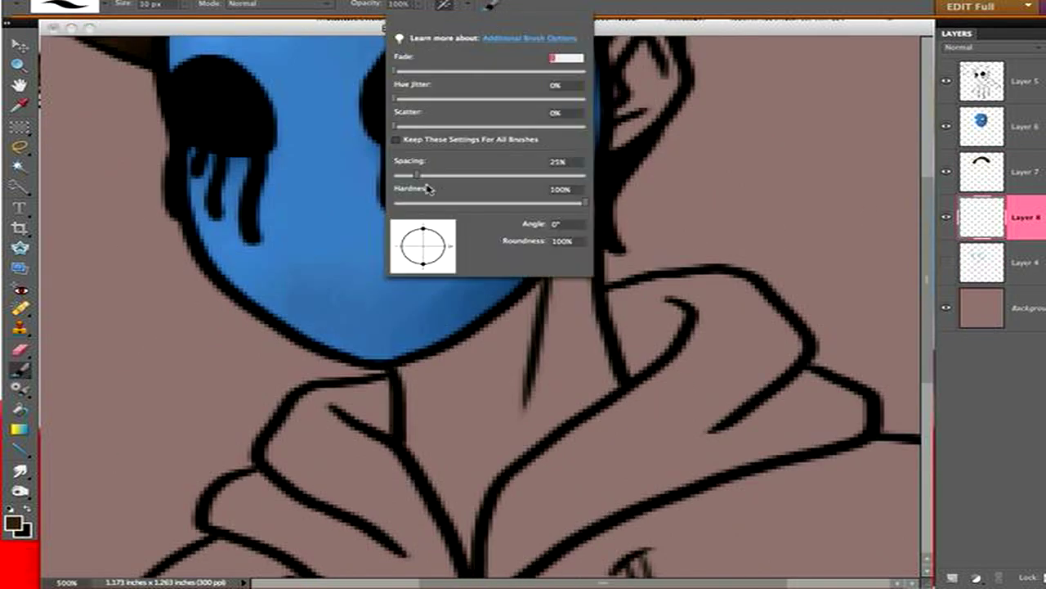
{"action": "left_click", "coordinate": [11, 520]}
{"action": "left_click", "coordinate": [556, 246]}
Step: Paint the ear and neck flat dark grey inside their outlines
{"action": "scroll", "coordinate": [511, 198], "scroll_direction": "up", "scroll_amount": 3}
{"action": "mouse_move", "coordinate": [511, 198]}
{"action": "left_mouse_down"}
{"action": "mouse_move", "coordinate": [553, 232]}
{"action": "mouse_move", "coordinate": [568, 188]}
{"action": "left_mouse_up"}
{"action": "scroll", "coordinate": [462, 205], "scroll_direction": "down", "scroll_amount": 3}
{"action": "mouse_move", "coordinate": [474, 200]}
{"action": "left_mouse_down"}
{"action": "mouse_move", "coordinate": [310, 336]}
{"action": "mouse_move", "coordinate": [314, 425]}
{"action": "mouse_move", "coordinate": [344, 425]}
{"action": "mouse_move", "coordinate": [442, 290]}
{"action": "mouse_move", "coordinate": [478, 367]}
{"action": "mouse_move", "coordinate": [500, 356]}
{"action": "left_mouse_up"}
{"action": "scroll", "coordinate": [364, 380], "scroll_direction": "down", "scroll_amount": 3}
{"action": "left_click_drag", "start_coordinate": [412, 336], "coordinate": [448, 295]}
{"action": "scroll", "coordinate": [449, 294], "scroll_direction": "up", "scroll_amount": 2}
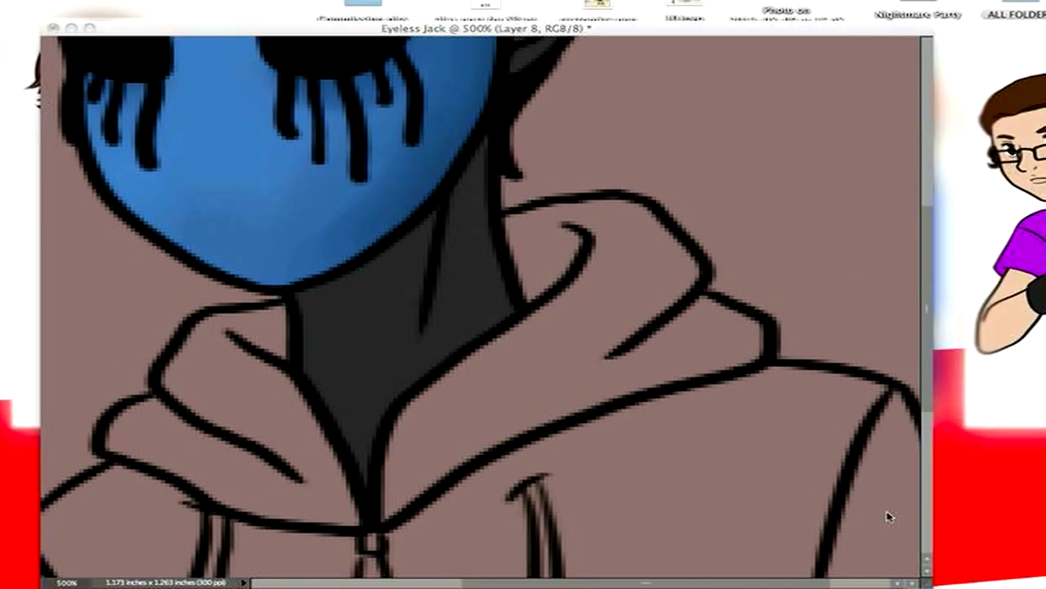
Step: Shade the neck and ear with a soft 15 px brush in a darker grey
{"action": "left_click", "coordinate": [66, 6]}
{"action": "left_click", "coordinate": [66, 6]}
{"action": "left_click", "coordinate": [13, 522]}
{"action": "left_click", "coordinate": [560, 245]}
{"action": "mouse_move", "coordinate": [458, 204]}
{"action": "left_mouse_down"}
{"action": "mouse_move", "coordinate": [334, 323]}
{"action": "mouse_move", "coordinate": [360, 388]}
{"action": "left_mouse_up"}
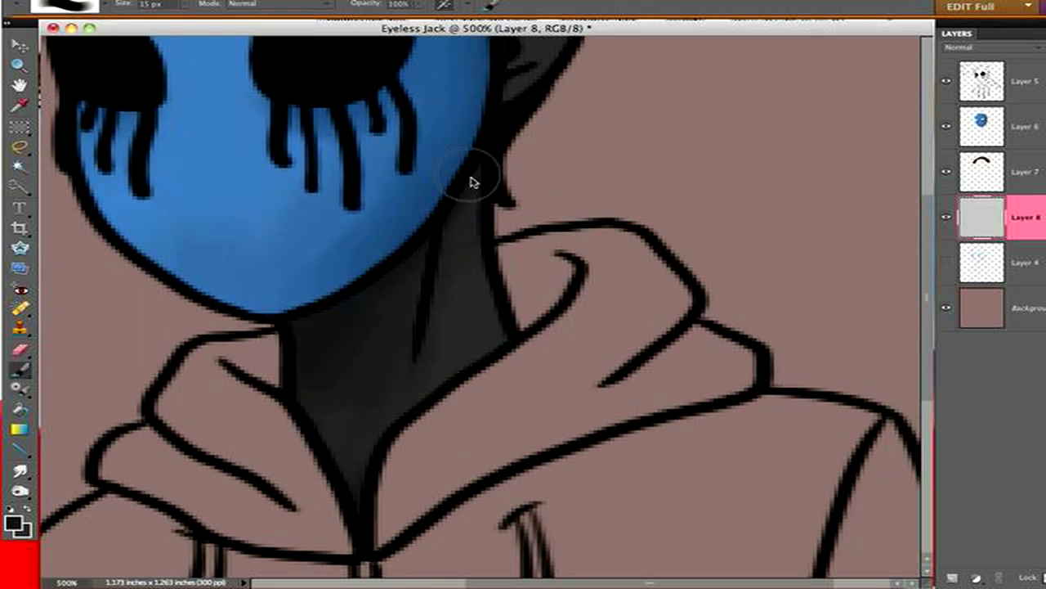
{"action": "scroll", "coordinate": [479, 182], "scroll_direction": "up", "scroll_amount": 3}
{"action": "scroll", "coordinate": [524, 351], "scroll_direction": "down", "scroll_amount": 3}
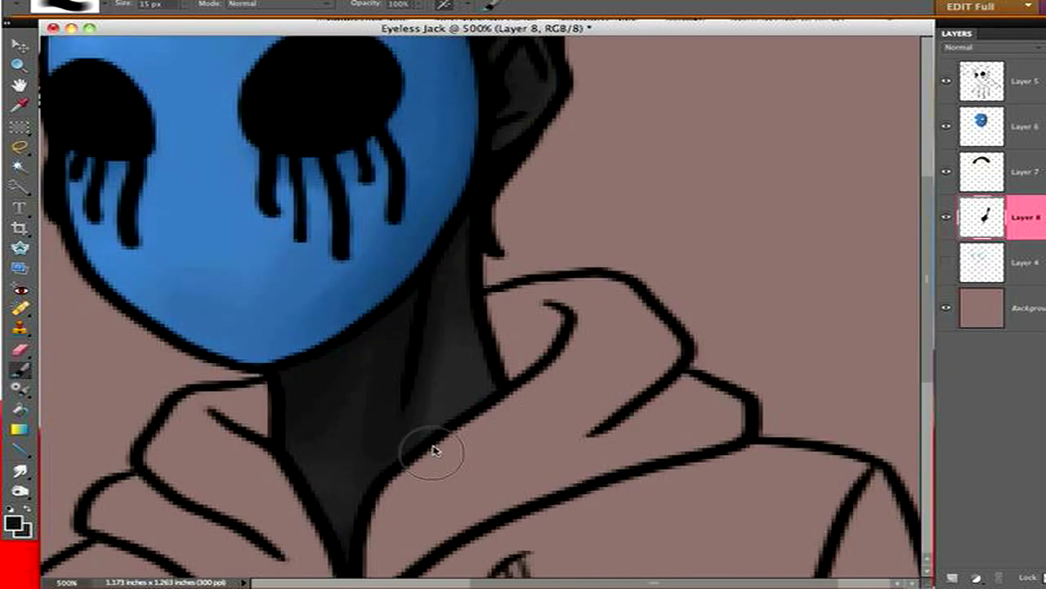
Step: Deepen the shadows on the neck under the mask and around the ear with near-black
{"action": "left_click", "coordinate": [13, 522]}
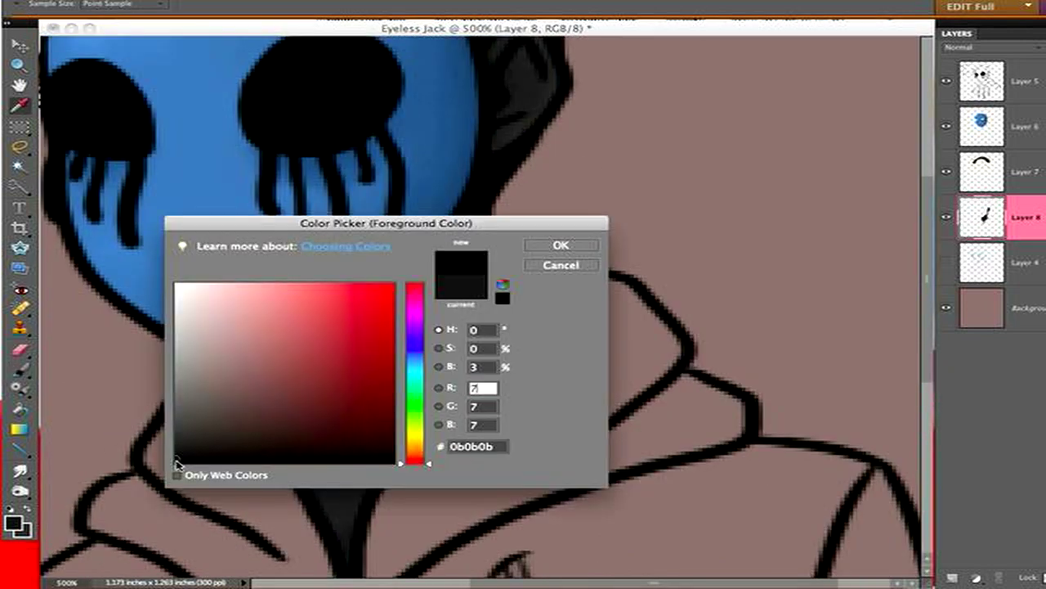
{"action": "left_click", "coordinate": [561, 244]}
{"action": "scroll", "coordinate": [449, 226], "scroll_direction": "down", "scroll_amount": 1}
{"action": "scroll", "coordinate": [449, 168], "scroll_direction": "up", "scroll_amount": 3}
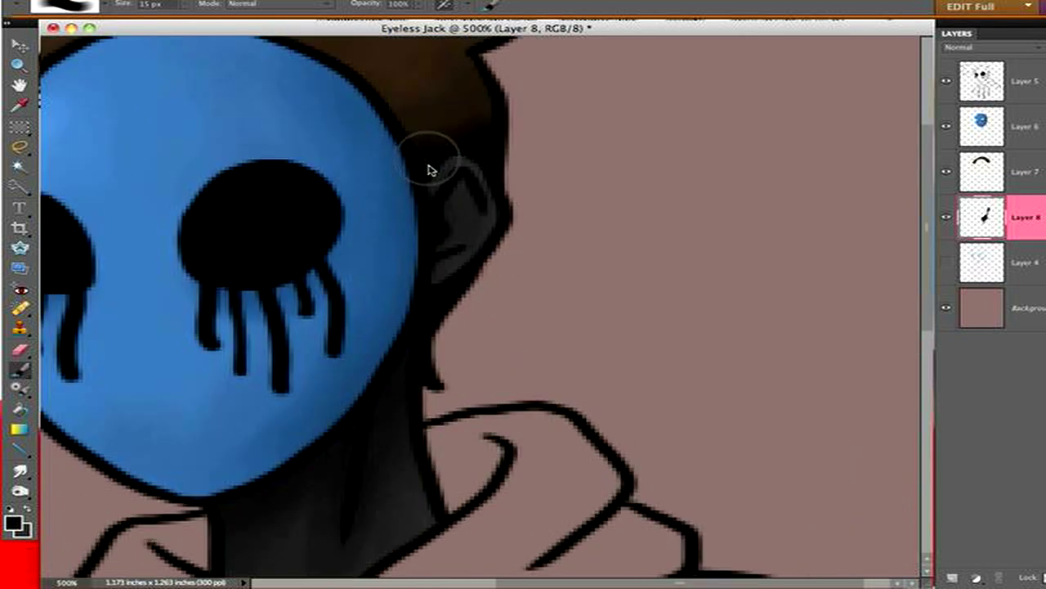
{"action": "scroll", "coordinate": [463, 354], "scroll_direction": "down", "scroll_amount": 6}
{"action": "scroll", "coordinate": [355, 442], "scroll_direction": "up", "scroll_amount": 4}
Step: Add a new layer beneath the skin layer and colour the hoodie's zipper grey with a hard 8 px brush
{"action": "key", "text": "alt+shift+super+n"}
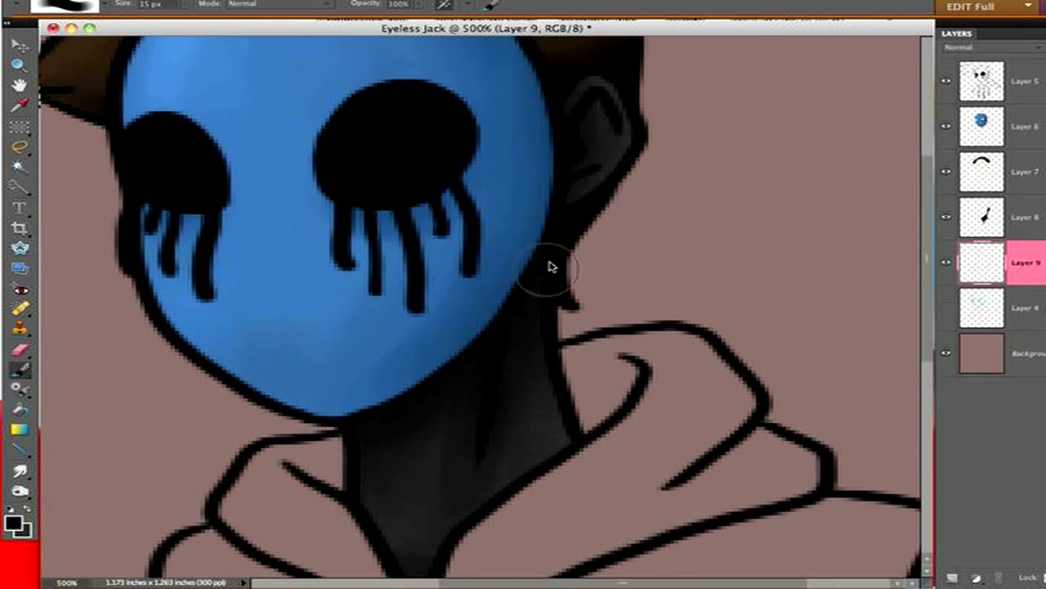
{"action": "scroll", "coordinate": [509, 393], "scroll_direction": "down", "scroll_amount": 9}
{"action": "left_click", "coordinate": [13, 521]}
{"action": "left_click", "coordinate": [495, 243]}
{"action": "left_click", "coordinate": [491, 5]}
{"action": "left_click", "coordinate": [179, 4]}
{"action": "left_click_drag", "start_coordinate": [190, 18], "coordinate": [183, 23]}
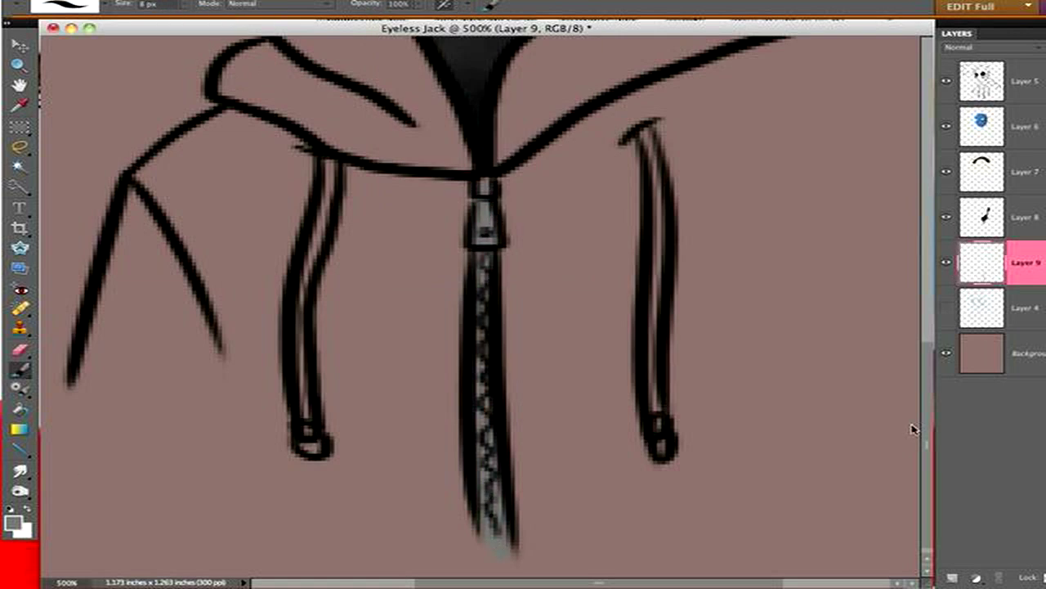
Step: Darken the zipper with the Burn tool at 17 px, midtones and 50% exposure, and add highlights with the Dodge tool
{"action": "left_click", "coordinate": [25, 518]}
{"action": "key", "text": "Return"}
{"action": "key", "text": "o"}
{"action": "left_click", "coordinate": [189, 5]}
{"action": "key", "text": "o"}
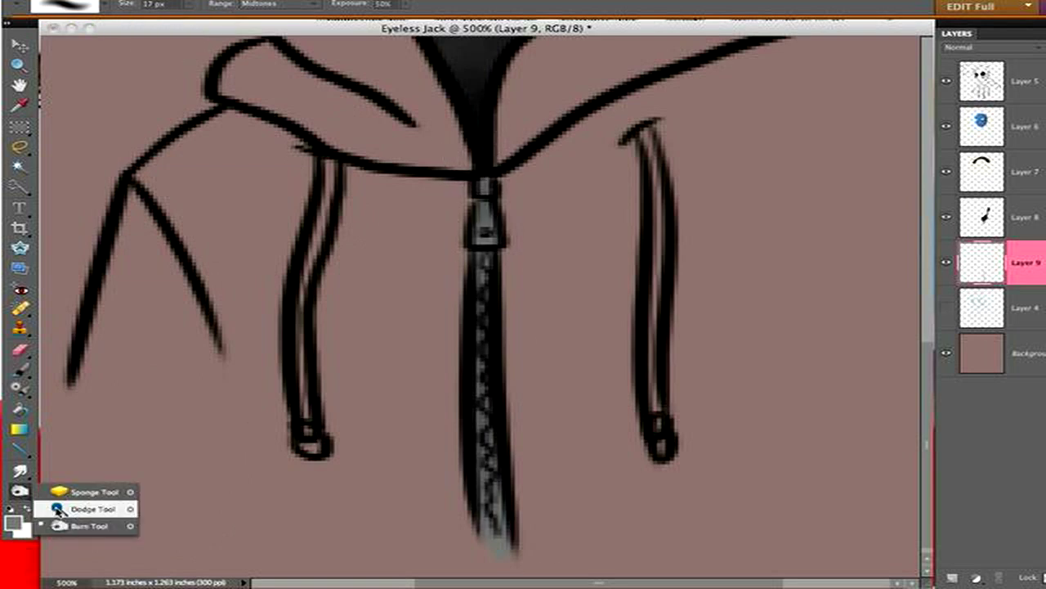
{"action": "scroll", "coordinate": [641, 245], "scroll_direction": "up", "scroll_amount": 3}
Step: Add a new layer beneath the zipper layer and set a hard 17 px brush to near-black
{"action": "key", "text": "super+shift+alt+n"}
{"action": "key", "text": "b"}
{"action": "left_click", "coordinate": [13, 522]}
{"action": "key", "text": "Return"}
Step: Paint the hood, torso and sleeves of the hoodie solid near-black, leaving a scalloped lower edge
{"action": "mouse_move", "coordinate": [392, 278]}
{"action": "left_mouse_down"}
{"action": "mouse_move", "coordinate": [409, 338]}
{"action": "mouse_move", "coordinate": [498, 264]}
{"action": "left_mouse_up"}
{"action": "scroll", "coordinate": [498, 264], "scroll_direction": "up", "scroll_amount": 5}
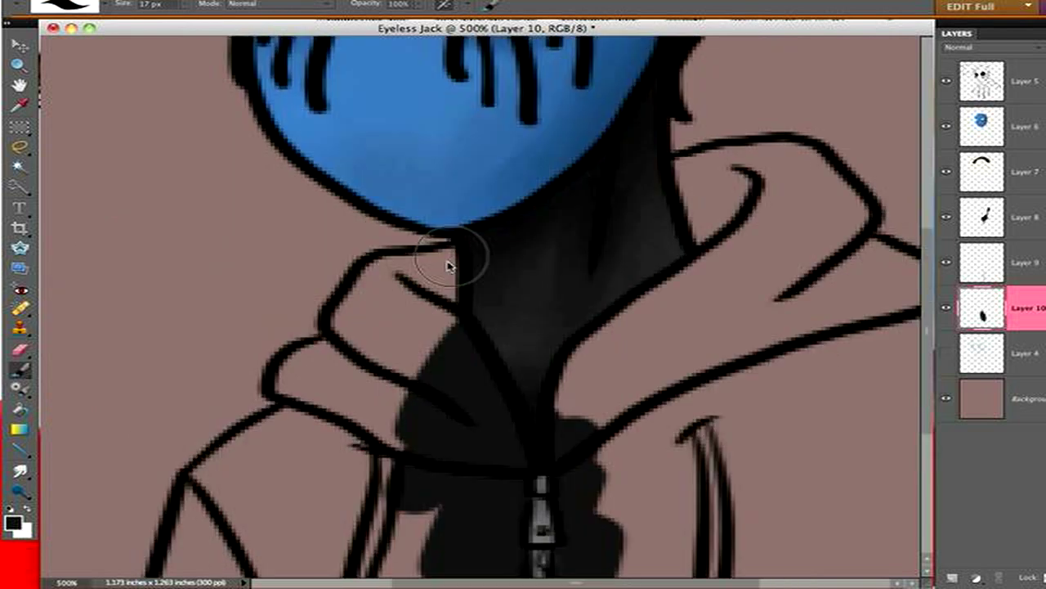
{"action": "mouse_move", "coordinate": [427, 330]}
{"action": "left_mouse_down"}
{"action": "mouse_move", "coordinate": [375, 358]}
{"action": "mouse_move", "coordinate": [360, 306]}
{"action": "mouse_move", "coordinate": [398, 273]}
{"action": "mouse_move", "coordinate": [411, 314]}
{"action": "mouse_move", "coordinate": [359, 433]}
{"action": "mouse_move", "coordinate": [295, 393]}
{"action": "mouse_move", "coordinate": [343, 348]}
{"action": "left_mouse_up"}
{"action": "scroll", "coordinate": [515, 279], "scroll_direction": "down", "scroll_amount": 5}
{"action": "mouse_move", "coordinate": [491, 155]}
{"action": "left_mouse_down"}
{"action": "mouse_move", "coordinate": [411, 217]}
{"action": "mouse_move", "coordinate": [358, 367]}
{"action": "mouse_move", "coordinate": [369, 528]}
{"action": "mouse_move", "coordinate": [475, 267]}
{"action": "mouse_move", "coordinate": [524, 248]}
{"action": "mouse_move", "coordinate": [585, 245]}
{"action": "mouse_move", "coordinate": [527, 237]}
{"action": "mouse_move", "coordinate": [482, 337]}
{"action": "mouse_move", "coordinate": [534, 368]}
{"action": "mouse_move", "coordinate": [636, 301]}
{"action": "left_mouse_up"}
{"action": "scroll", "coordinate": [546, 302], "scroll_direction": "up", "scroll_amount": 5}
{"action": "scroll", "coordinate": [636, 301], "scroll_direction": "down", "scroll_amount": 5}
{"action": "mouse_move", "coordinate": [344, 283]}
{"action": "left_mouse_down"}
{"action": "mouse_move", "coordinate": [610, 169]}
{"action": "mouse_move", "coordinate": [572, 130]}
{"action": "left_mouse_up"}
{"action": "scroll", "coordinate": [769, 436], "scroll_direction": "down", "scroll_amount": 3}
{"action": "left_click_drag", "start_coordinate": [787, 286], "coordinate": [591, 510]}
{"action": "scroll", "coordinate": [614, 449], "scroll_direction": "left", "scroll_amount": 3}
{"action": "left_click_drag", "start_coordinate": [614, 449], "coordinate": [304, 567]}
{"action": "scroll", "coordinate": [507, 505], "scroll_direction": "right", "scroll_amount": 1}
{"action": "scroll", "coordinate": [507, 504], "scroll_direction": "up", "scroll_amount": 3}
{"action": "scroll", "coordinate": [507, 505], "scroll_direction": "right", "scroll_amount": 2}
{"action": "mouse_move", "coordinate": [580, 311]}
{"action": "left_mouse_down"}
{"action": "mouse_move", "coordinate": [743, 354]}
{"action": "mouse_move", "coordinate": [635, 231]}
{"action": "mouse_move", "coordinate": [727, 216]}
{"action": "mouse_move", "coordinate": [773, 305]}
{"action": "mouse_move", "coordinate": [621, 324]}
{"action": "left_mouse_up"}
{"action": "scroll", "coordinate": [622, 324], "scroll_direction": "down", "scroll_amount": 3}
{"action": "scroll", "coordinate": [622, 324], "scroll_direction": "left", "scroll_amount": 3}
{"action": "mouse_move", "coordinate": [360, 417]}
{"action": "left_mouse_down"}
{"action": "mouse_move", "coordinate": [202, 355]}
{"action": "mouse_move", "coordinate": [364, 404]}
{"action": "mouse_move", "coordinate": [747, 134]}
{"action": "mouse_move", "coordinate": [744, 299]}
{"action": "left_mouse_up"}
{"action": "scroll", "coordinate": [743, 299], "scroll_direction": "up", "scroll_amount": 3}
{"action": "scroll", "coordinate": [743, 299], "scroll_direction": "right", "scroll_amount": 3}
{"action": "key", "text": "e"}
{"action": "key", "text": "z"}
{"action": "left_click", "coordinate": [537, 292], "text": "alt"}
{"action": "left_click", "coordinate": [537, 292], "text": "alt"}
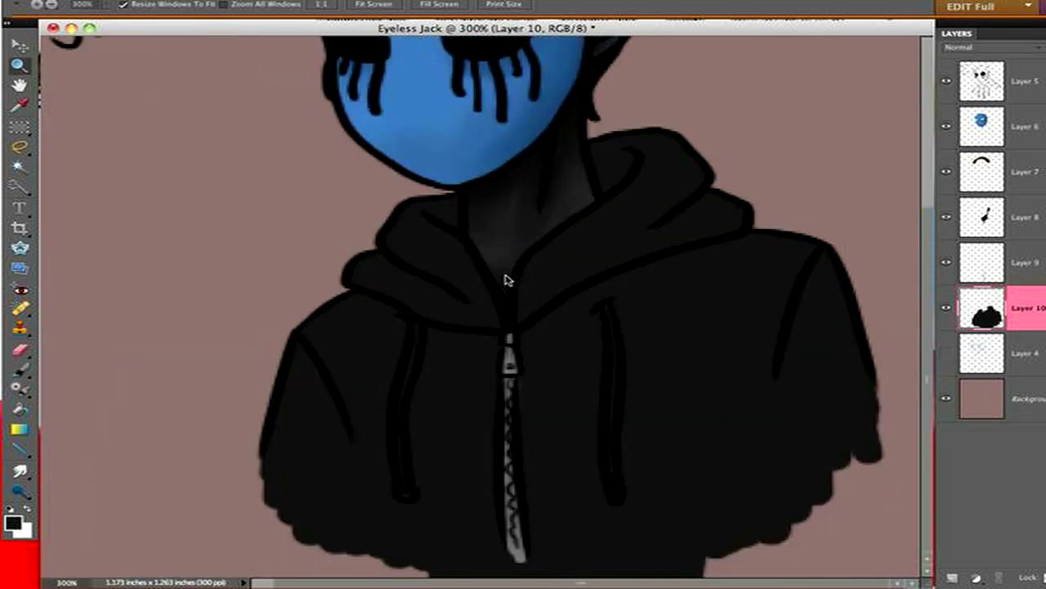
Step: Shade the hood folds, chest and sleeves of the hoodie in a darker black with a soft brush at 18 to 26 px
{"action": "key", "text": "b"}
{"action": "left_click", "coordinate": [97, 7]}
{"action": "left_click", "coordinate": [182, 5]}
{"action": "left_click", "coordinate": [13, 522]}
{"action": "left_click", "coordinate": [564, 243]}
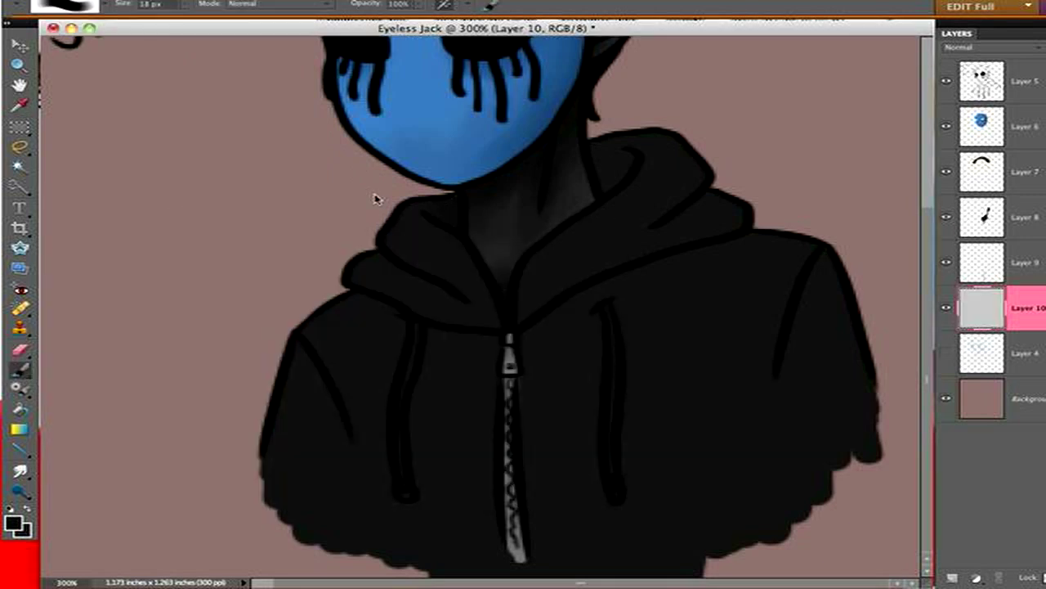
{"action": "left_click_drag", "start_coordinate": [550, 337], "coordinate": [654, 268]}
{"action": "key", "text": "bracketright"}
{"action": "left_click_drag", "start_coordinate": [741, 264], "coordinate": [774, 442]}
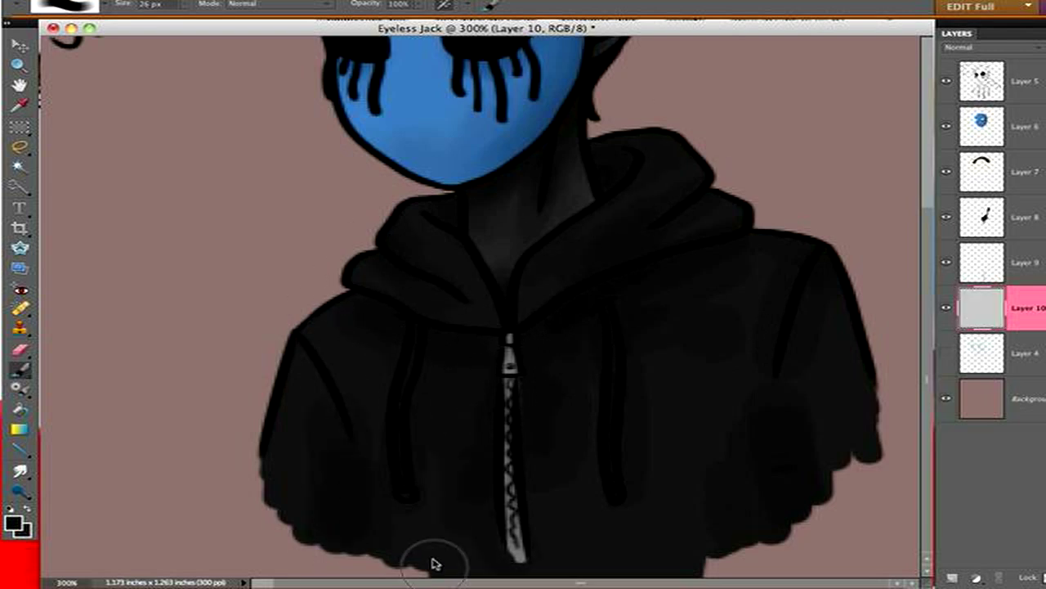
{"action": "scroll", "coordinate": [575, 390], "scroll_direction": "up", "scroll_amount": 6}
{"action": "key", "text": "z"}
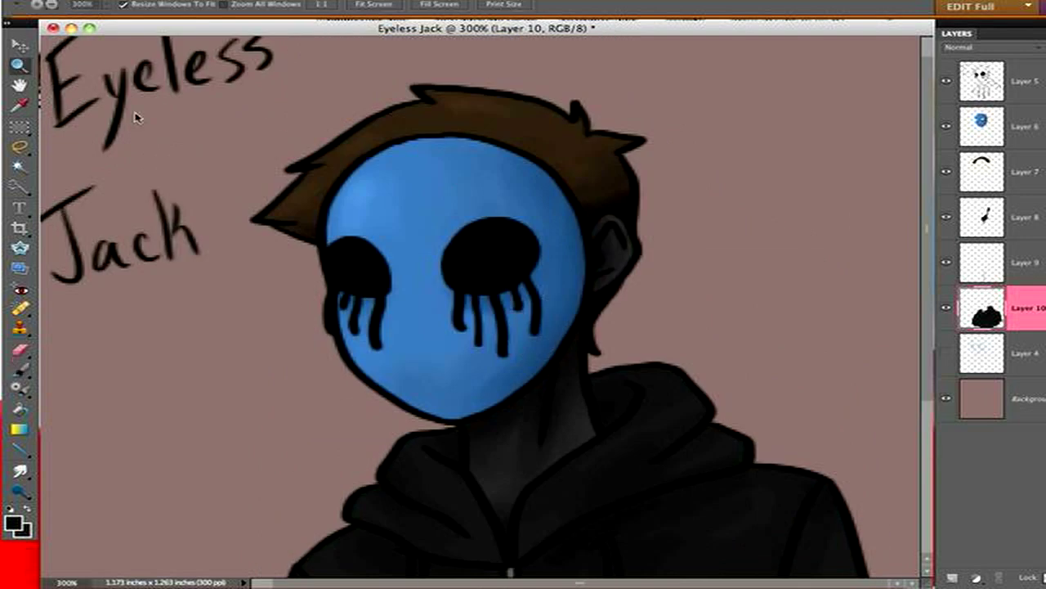
{"action": "key", "text": "ctrl+alt+0"}
Step: Brush soft dark grey highlights onto the hood and the left side of the hoodie, at 18 px and then 23 px
{"action": "key", "text": "i"}
{"action": "left_click", "coordinate": [13, 523]}
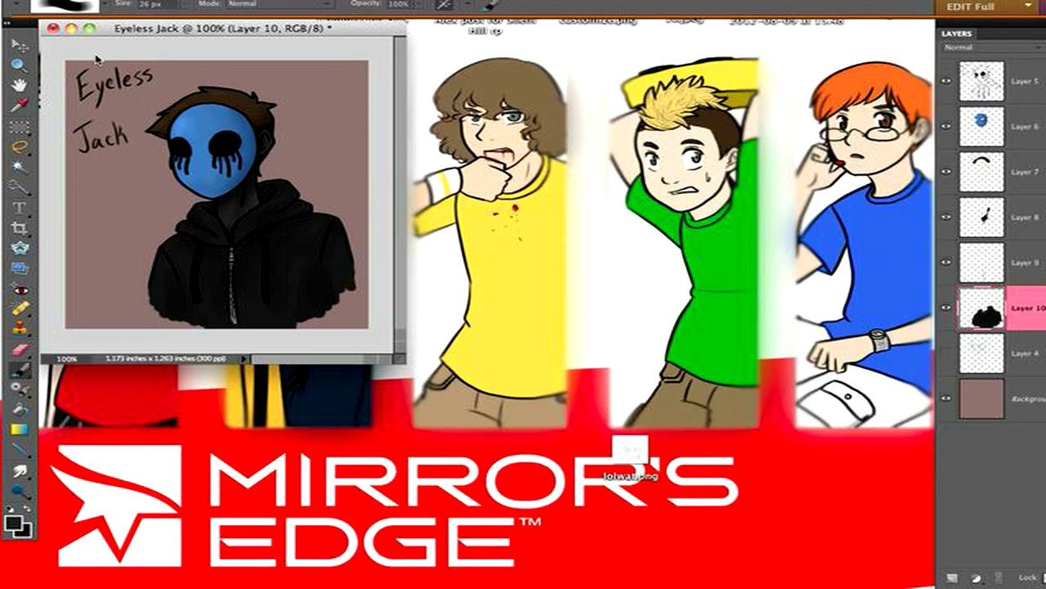
{"action": "left_click", "coordinate": [559, 245]}
{"action": "key", "text": "ctrl+equal"}
{"action": "key", "text": "ctrl+equal"}
{"action": "scroll", "coordinate": [450, 327], "scroll_direction": "down", "scroll_amount": 5}
{"action": "key", "text": "b"}
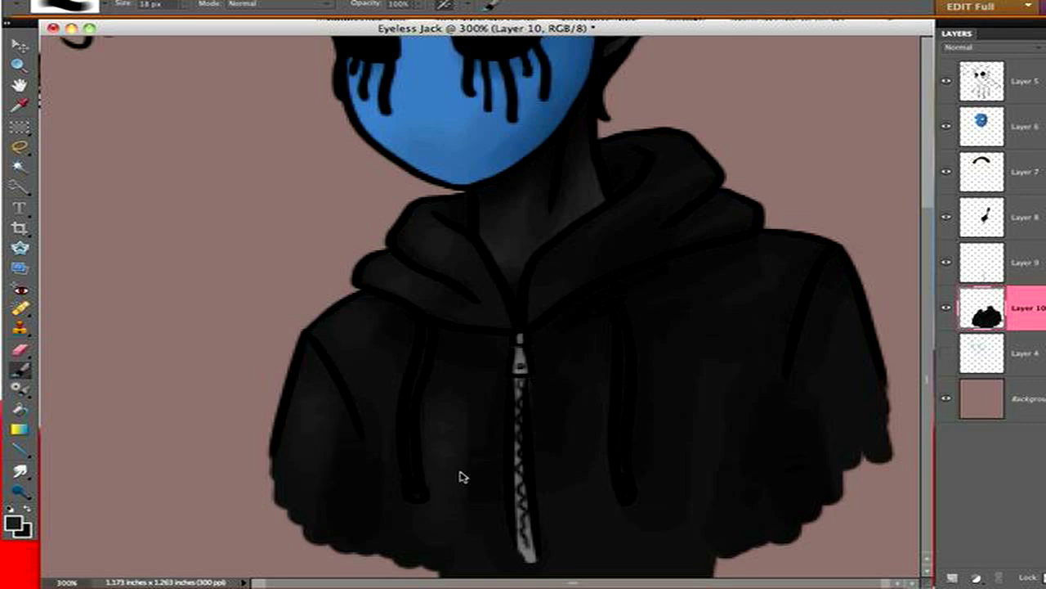
{"action": "left_click", "coordinate": [13, 523]}
{"action": "left_click", "coordinate": [561, 245]}
{"action": "key", "text": "bracketright"}
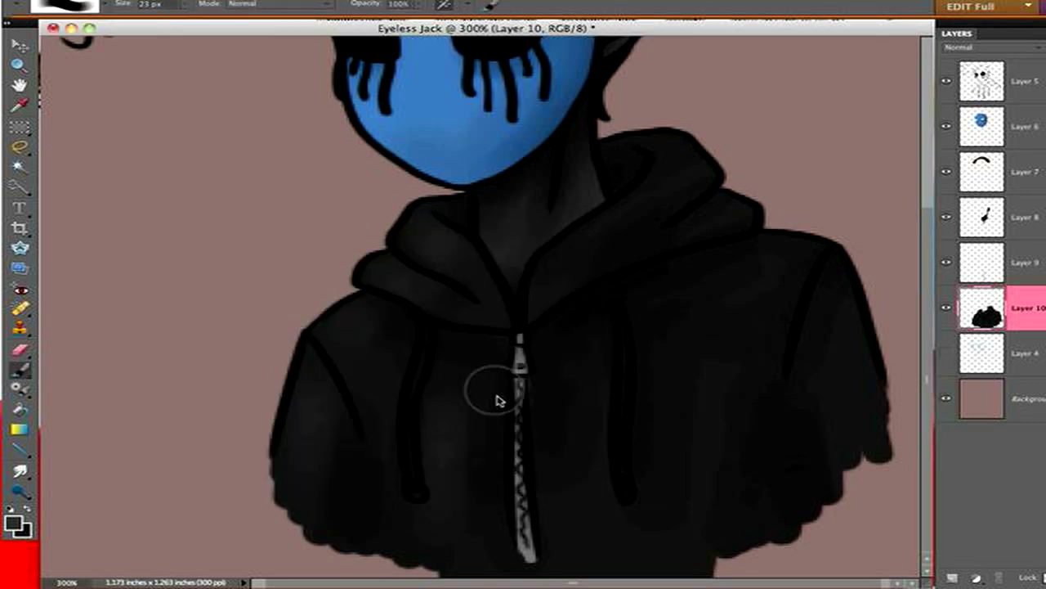
Step: Blend the highlights on the left side of the hoodie with the Smudge tool at 43 px and 50% strength
{"action": "key", "text": "r"}
{"action": "left_click", "coordinate": [463, 431]}
{"action": "left_click_drag", "start_coordinate": [416, 311], "coordinate": [435, 463]}
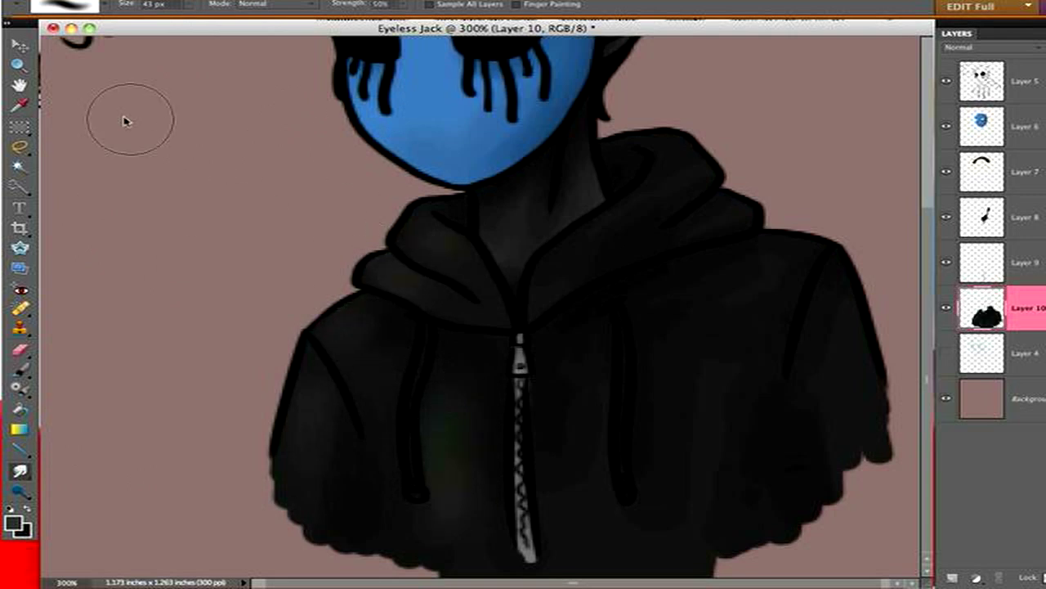
Step: View the whole drawing at 100% and make the Background layer active
{"action": "key", "text": "z"}
{"action": "key", "text": "super+alt+0"}
{"action": "key", "text": "alt+bracketleft"}
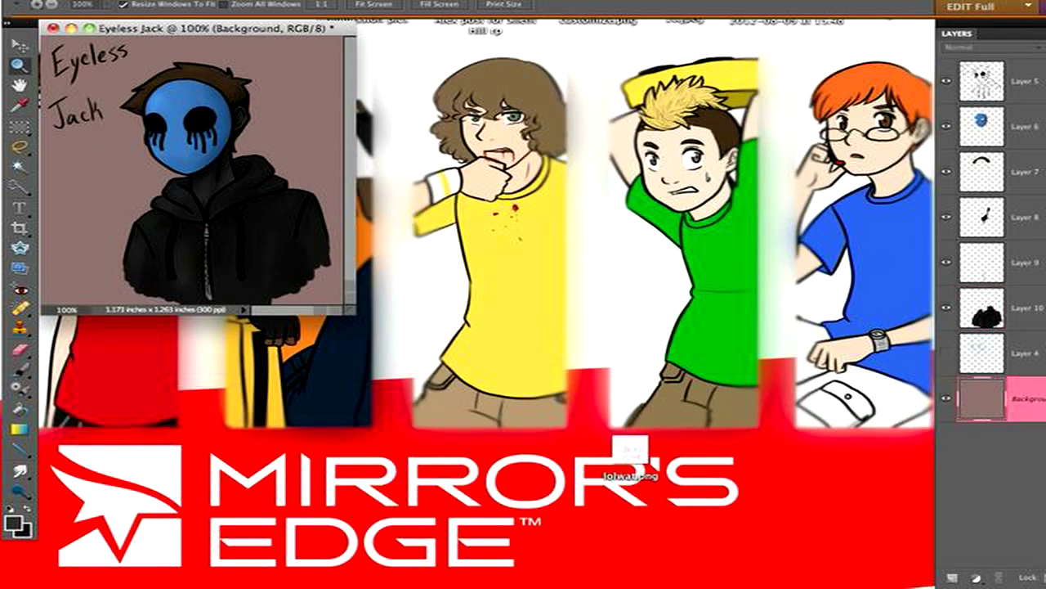